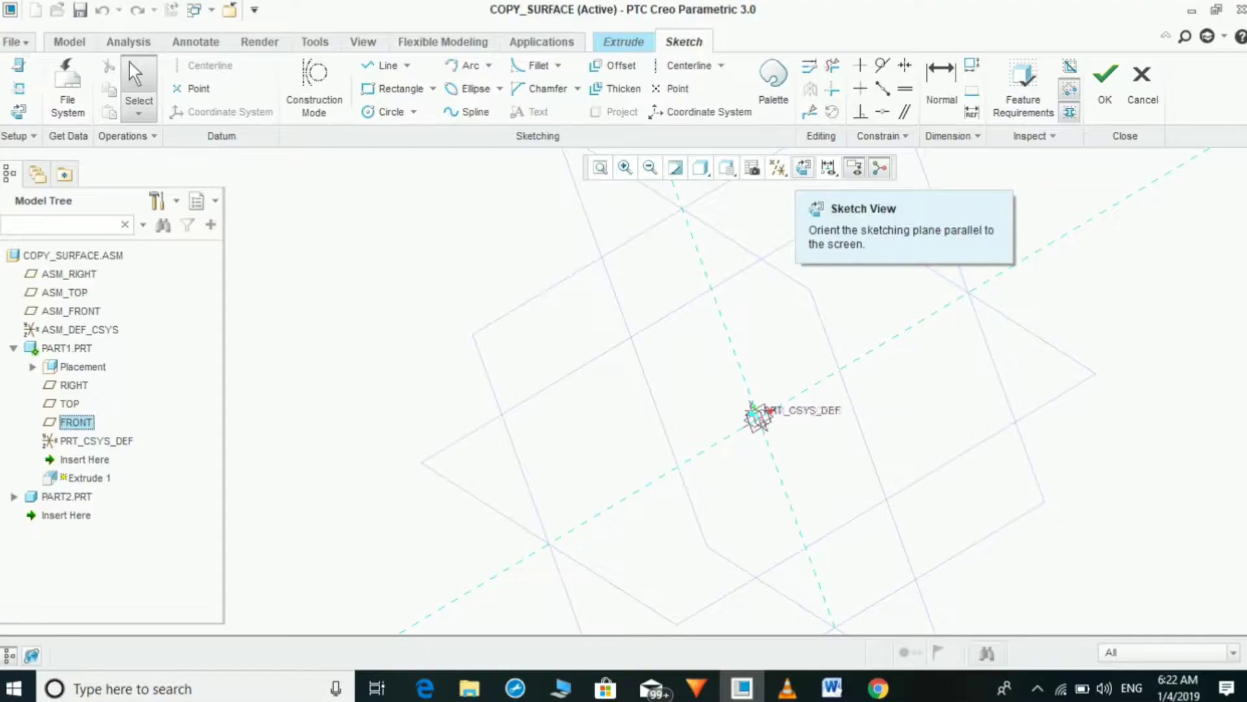
Sketch a four-point wave-shaped spline from about 217 left and 44 below the origin to about 292 right and 28 above it, then finish the sketch
{"action": "left_click", "coordinate": [881, 167]}
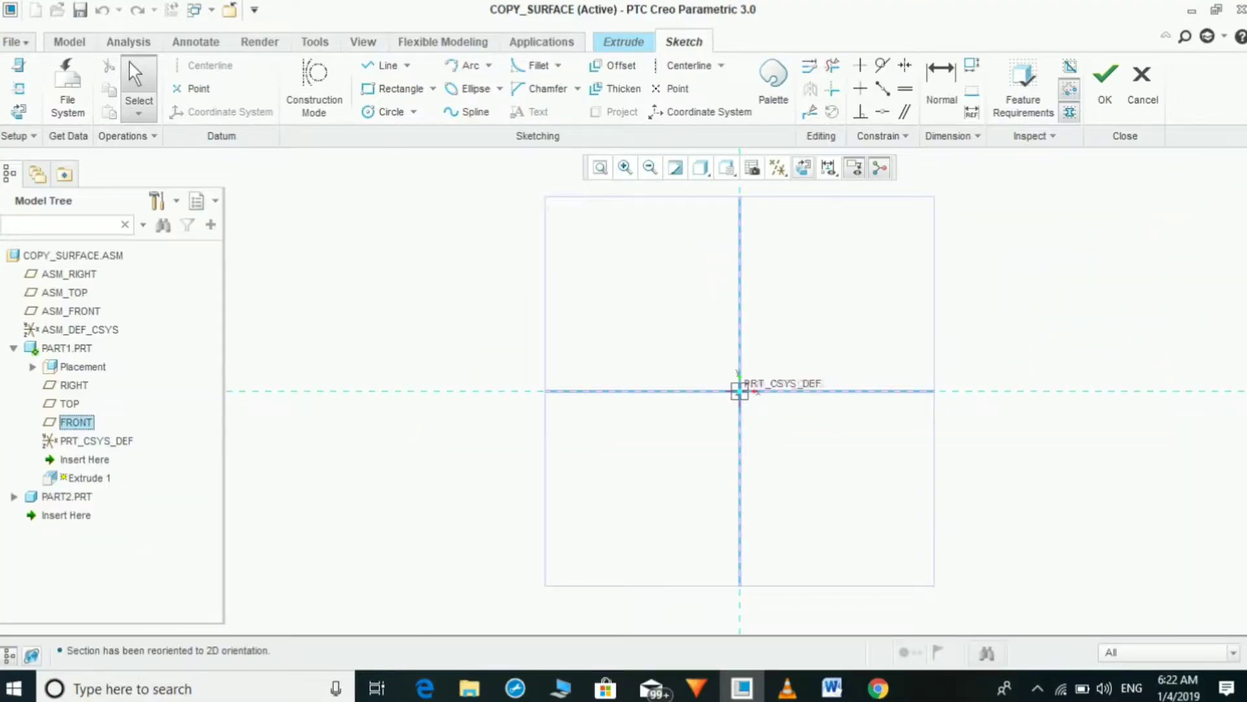
{"action": "left_click", "coordinate": [466, 111]}
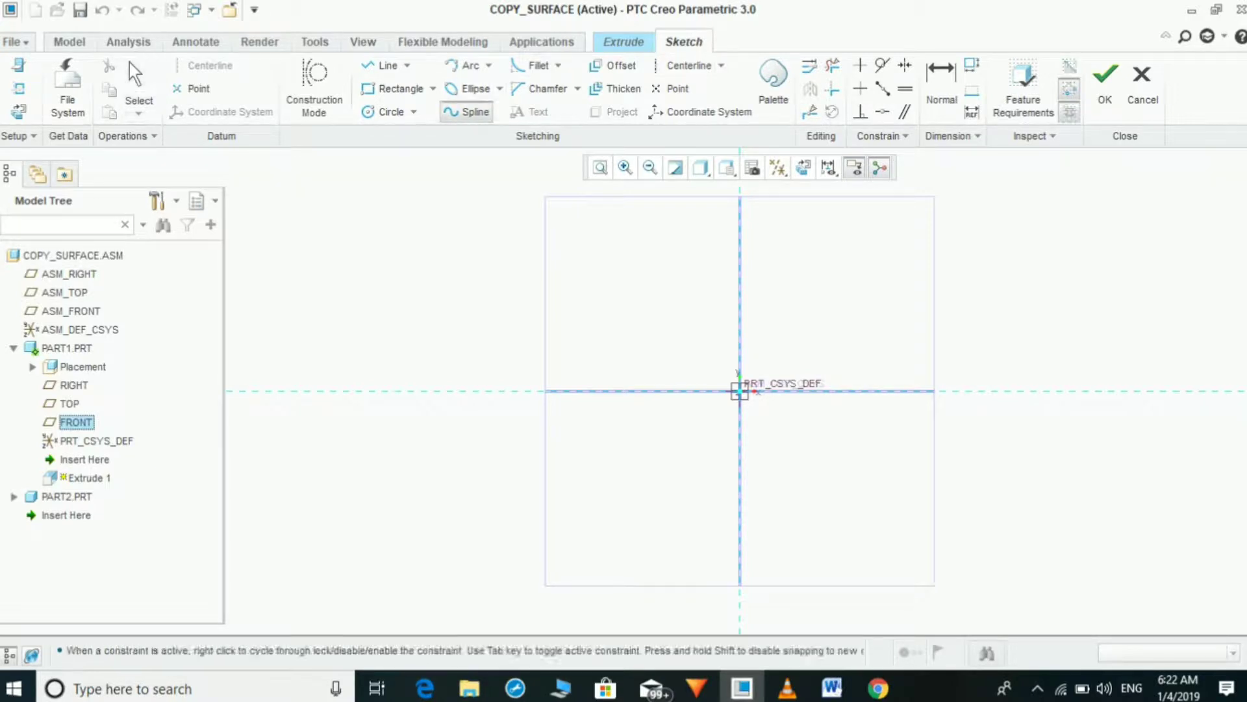
{"action": "left_click", "coordinate": [573, 424]}
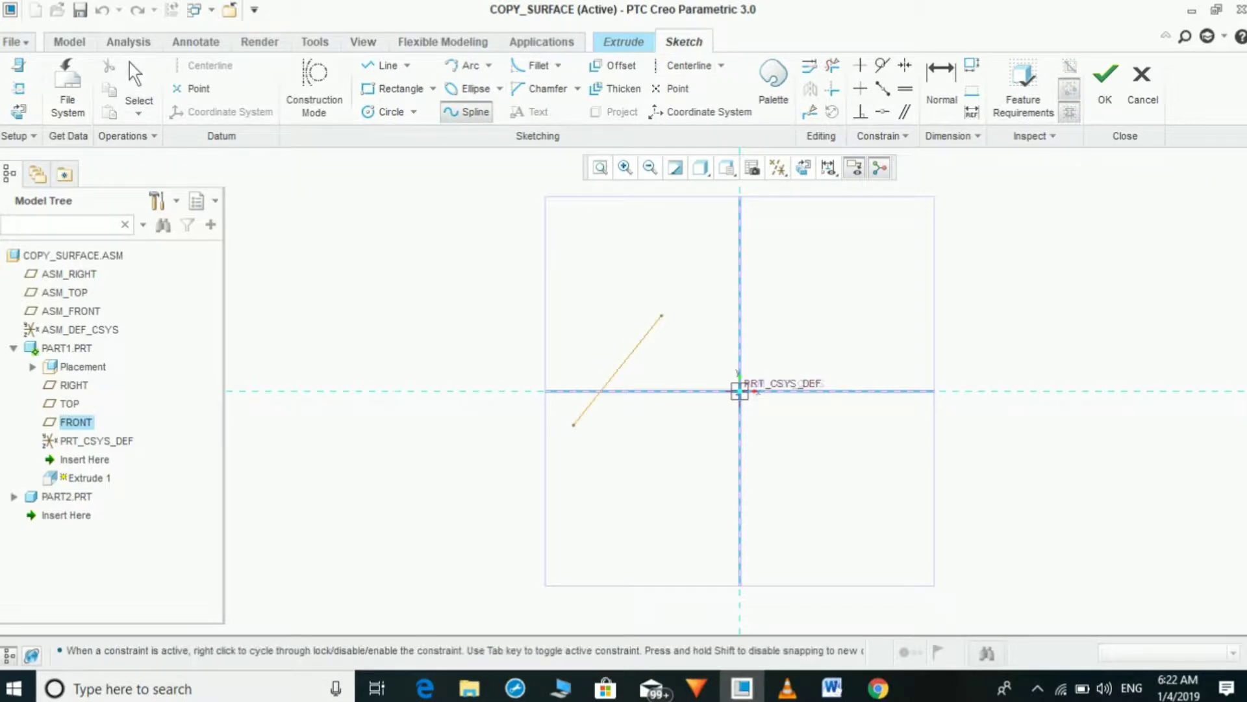
{"action": "left_click", "coordinate": [661, 316]}
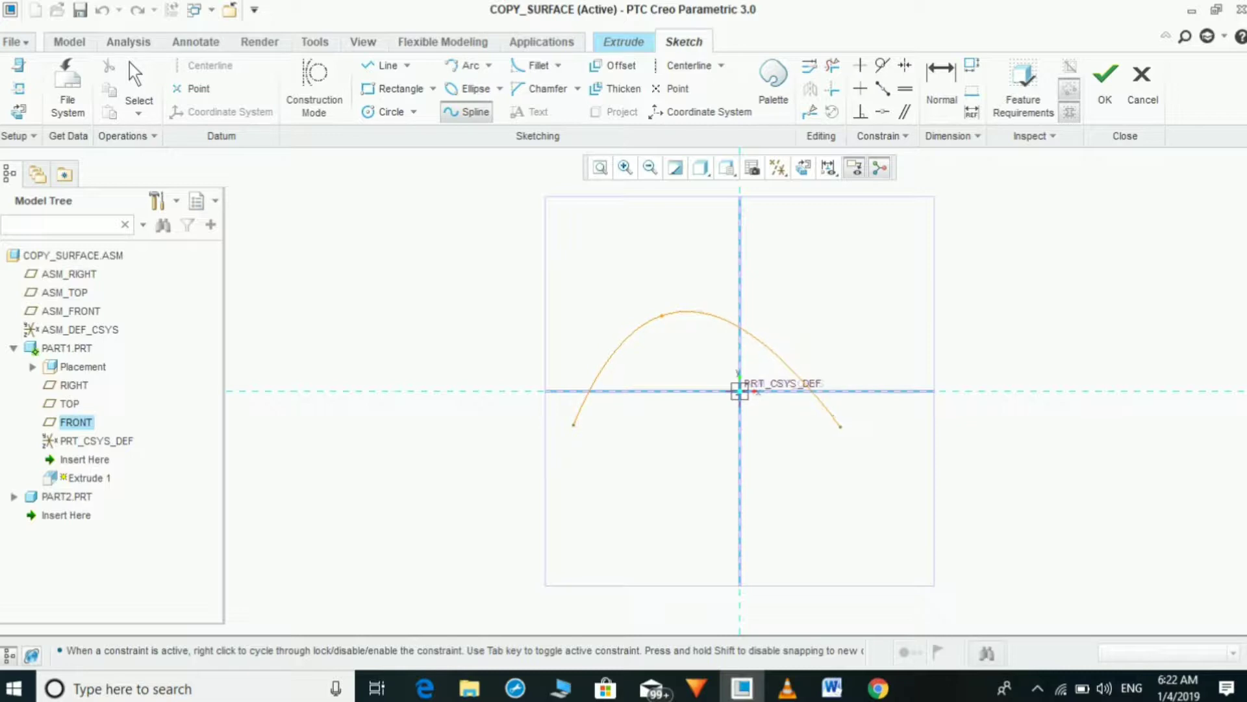
{"action": "left_click", "coordinate": [841, 426]}
{"action": "left_click", "coordinate": [964, 369]}
{"action": "middle_click", "coordinate": [1026, 309]}
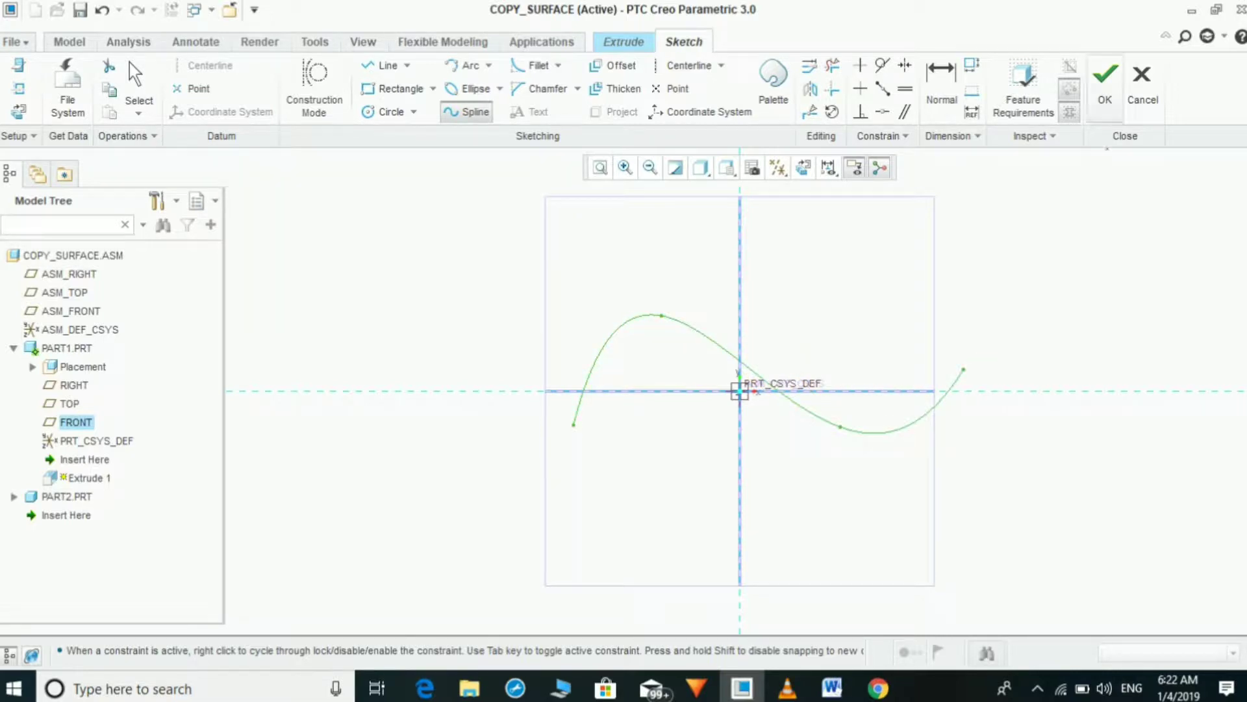
{"action": "left_click", "coordinate": [1105, 84]}
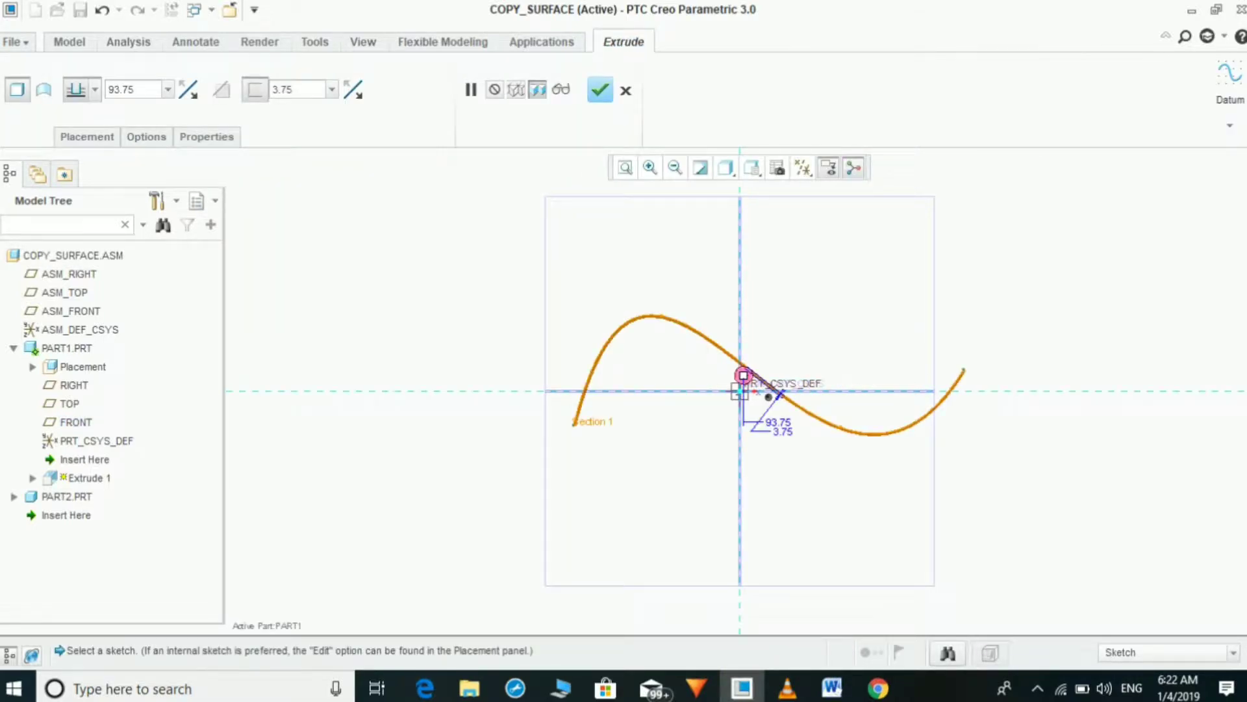
Extrude the spline as a thin solid with thickness 3 and depth 100
{"action": "double_click", "coordinate": [284, 90]}
{"action": "type", "text": "3"}
{"action": "key", "text": "Return"}
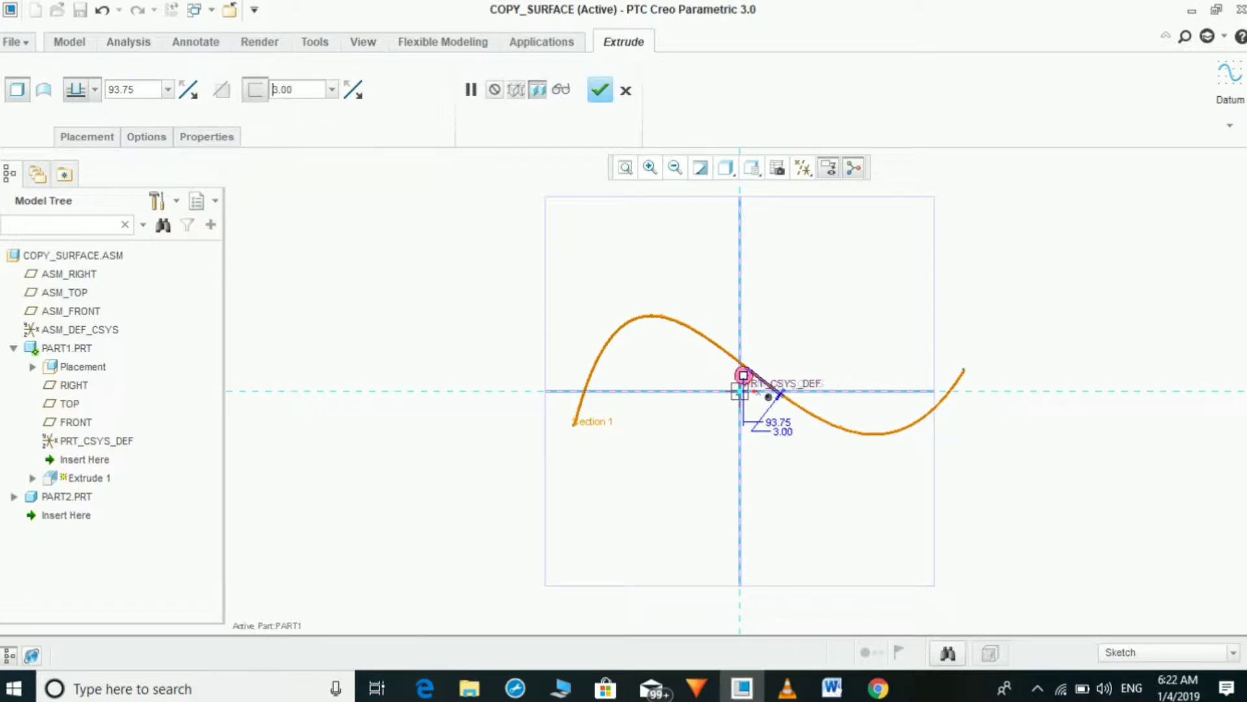
{"action": "double_click", "coordinate": [121, 90]}
{"action": "type", "text": "100"}
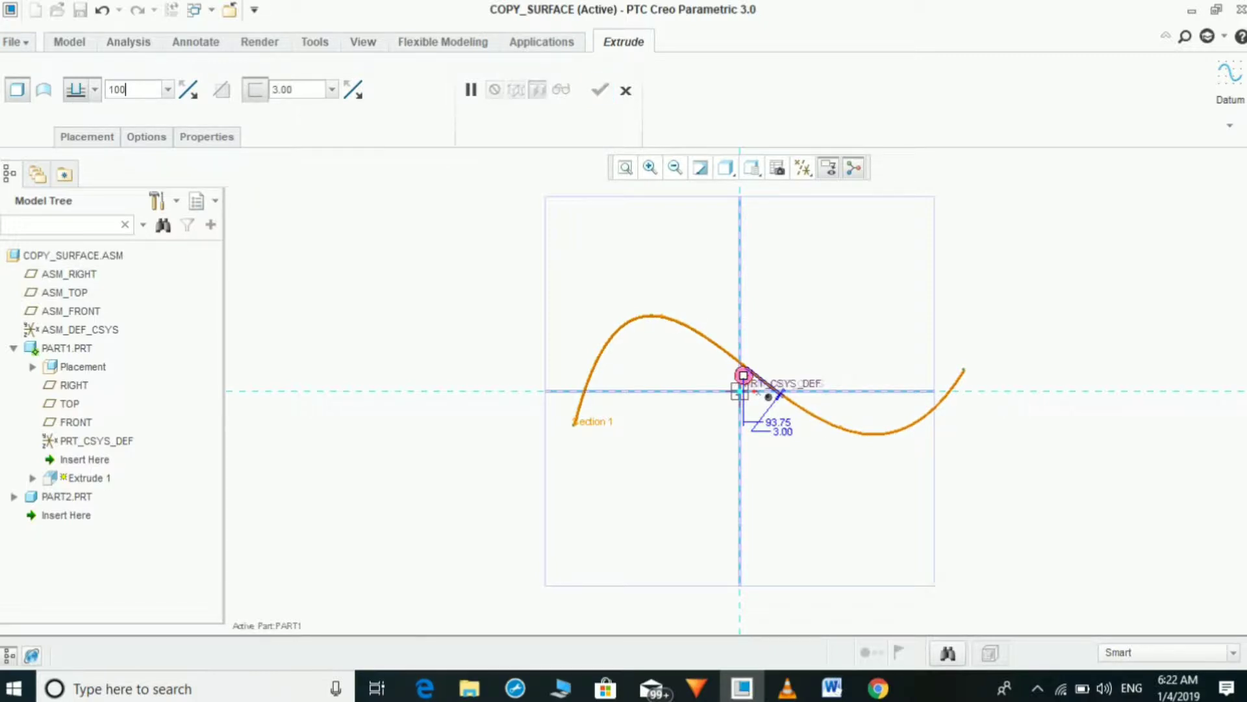
{"action": "key", "text": "Return"}
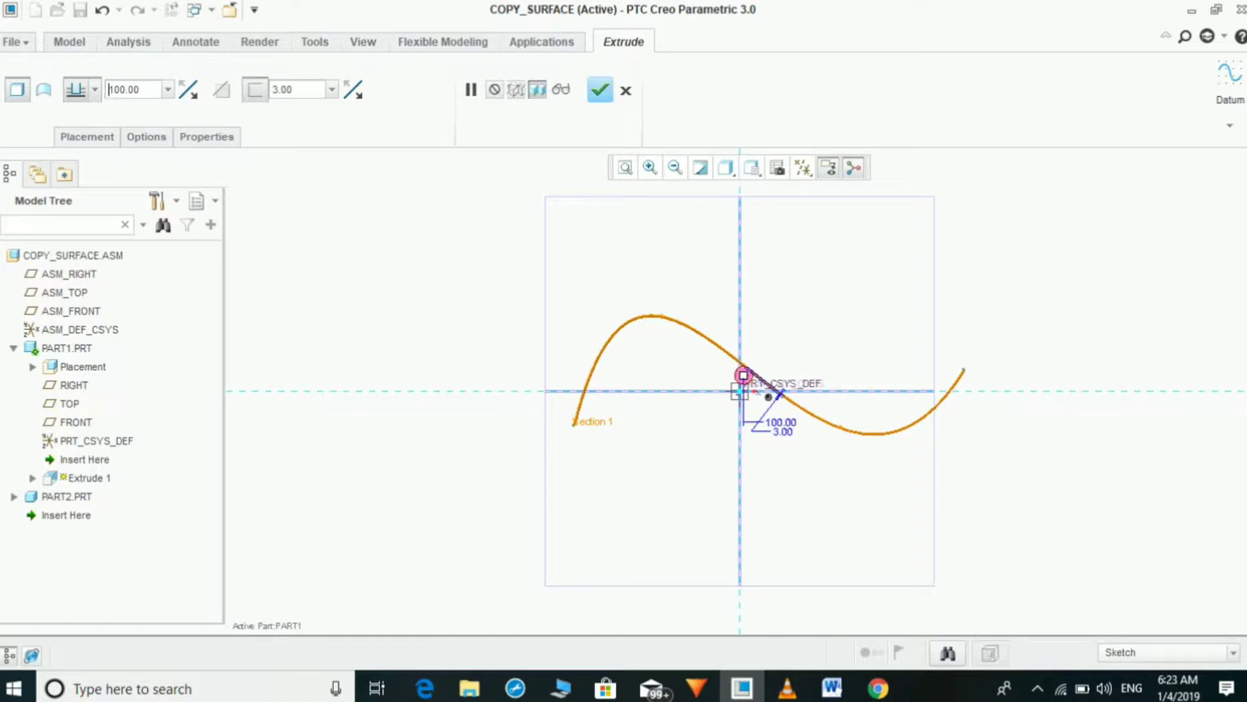
{"action": "key", "text": "Return"}
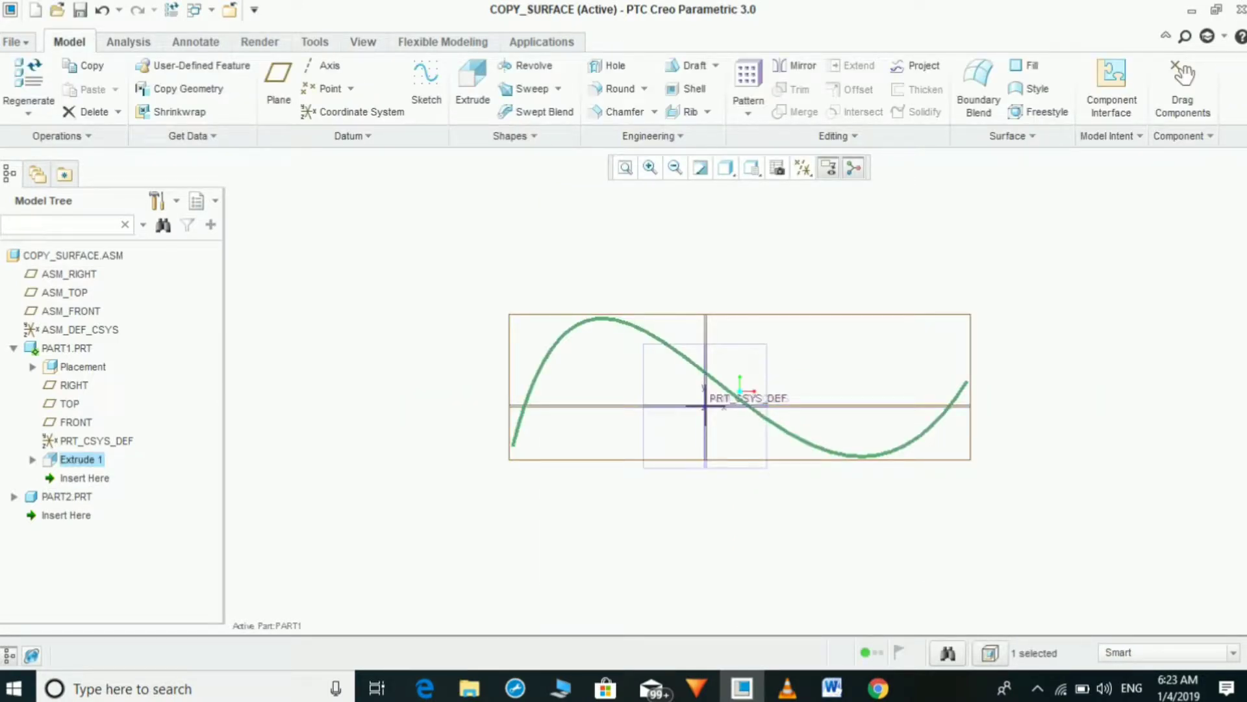
{"action": "right_click", "coordinate": [98, 464]}
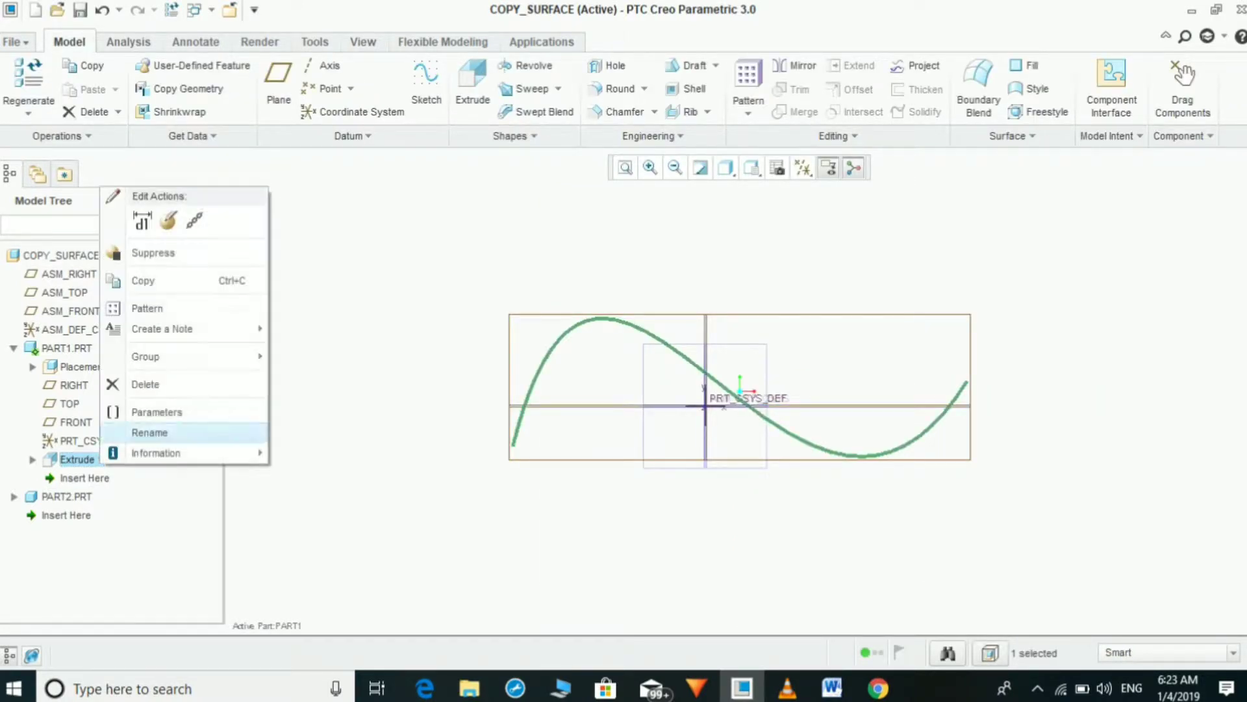
{"action": "left_click", "coordinate": [150, 432]}
{"action": "key", "text": "Escape"}
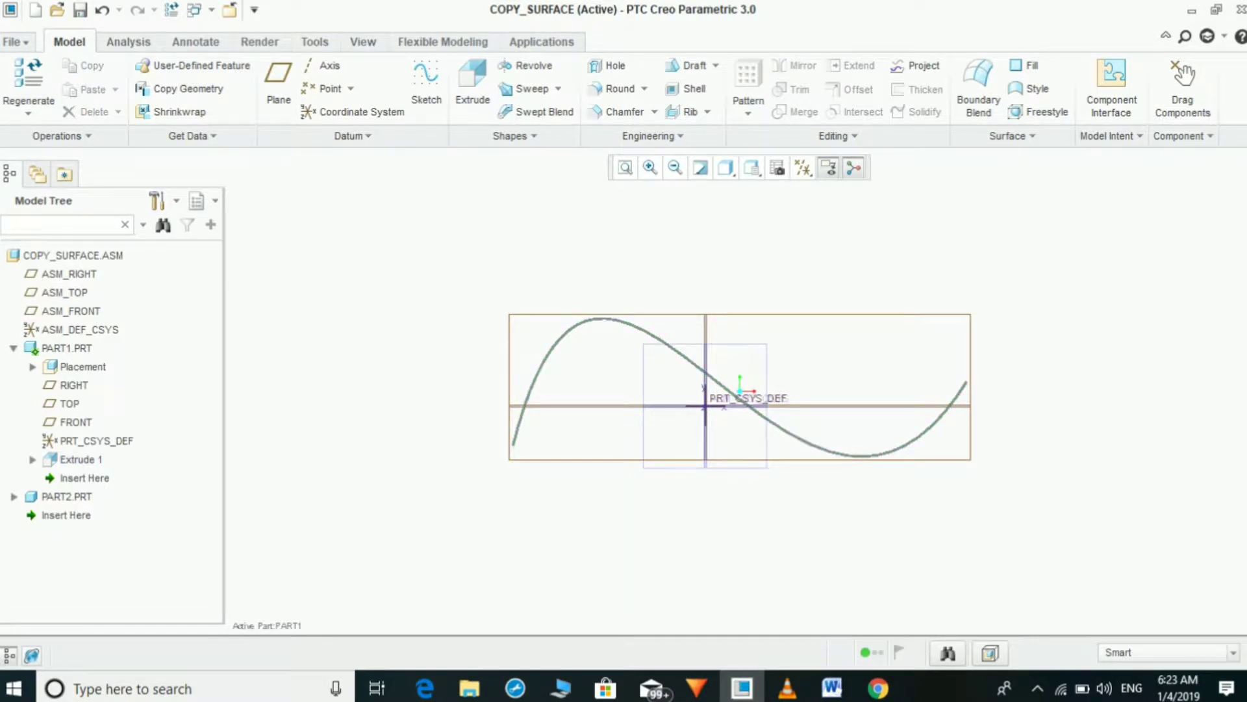
Edit the extrusion's dimensions, setting the horizontal distance of both spline endpoints from the vertical reference to 200
{"action": "right_click", "coordinate": [81, 459]}
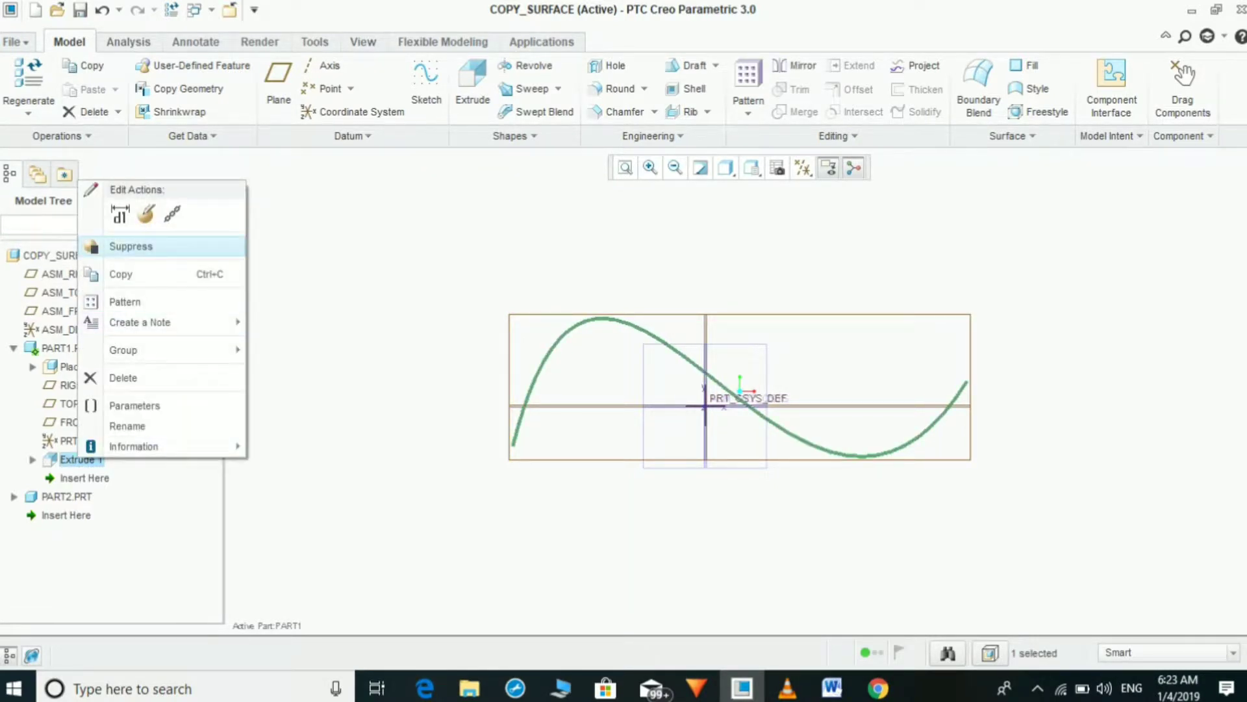
{"action": "left_click", "coordinate": [120, 213]}
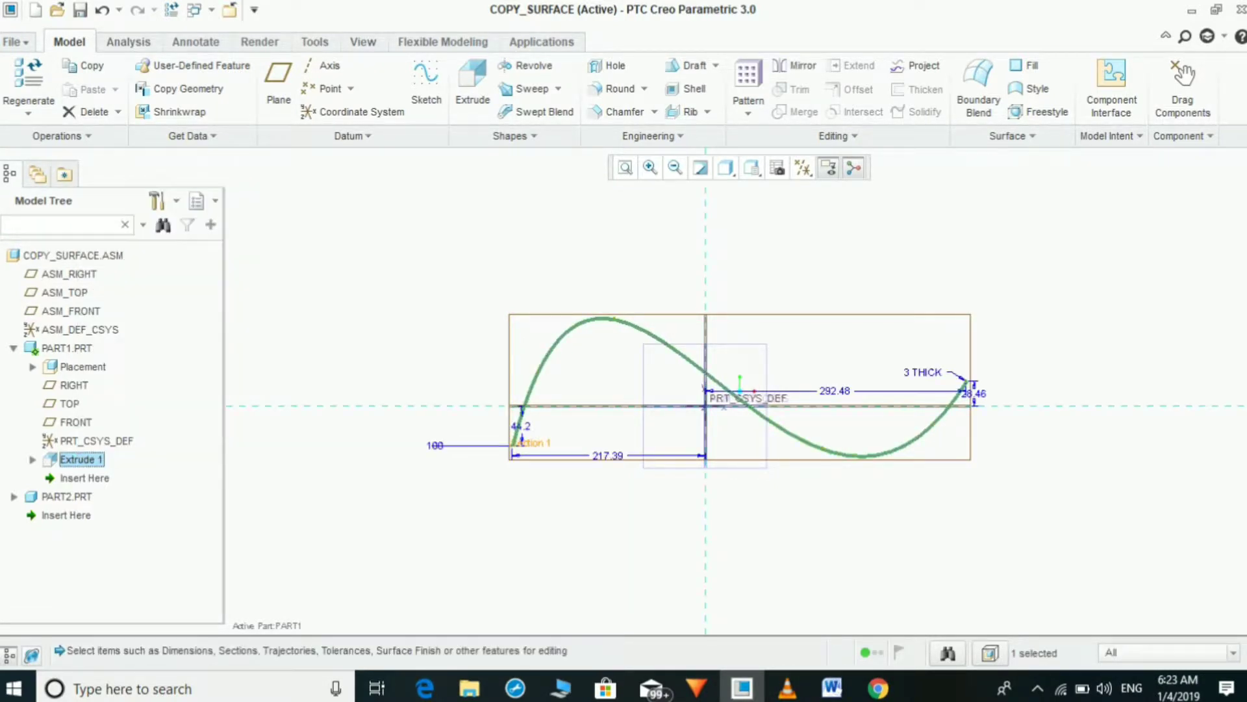
{"action": "key", "text": "ctrl+d"}
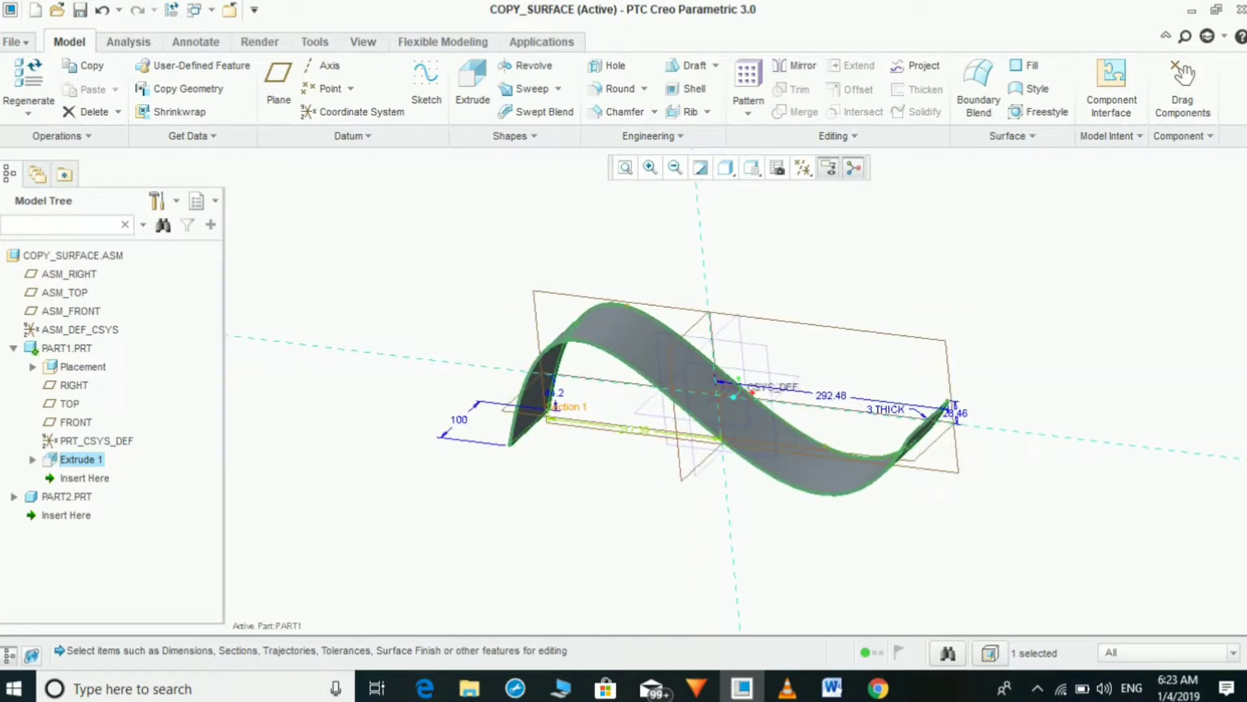
{"action": "double_click", "coordinate": [634, 429]}
{"action": "type", "text": "200"}
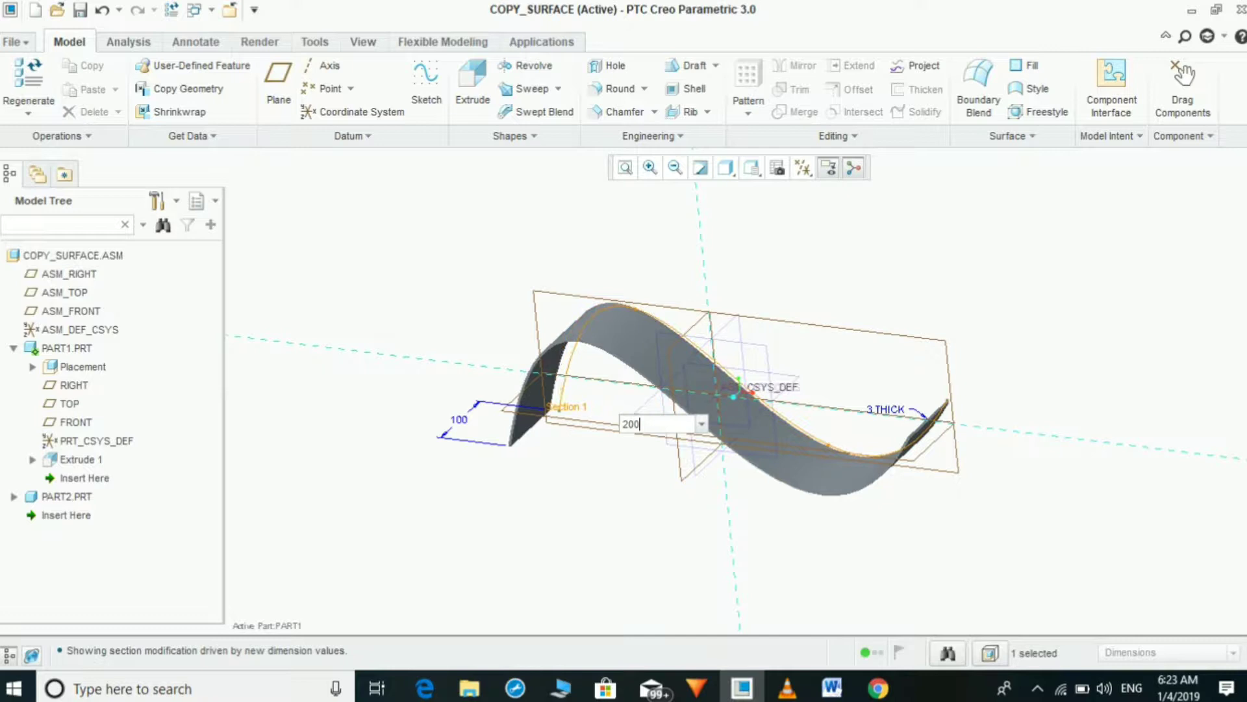
{"action": "key", "text": "Return"}
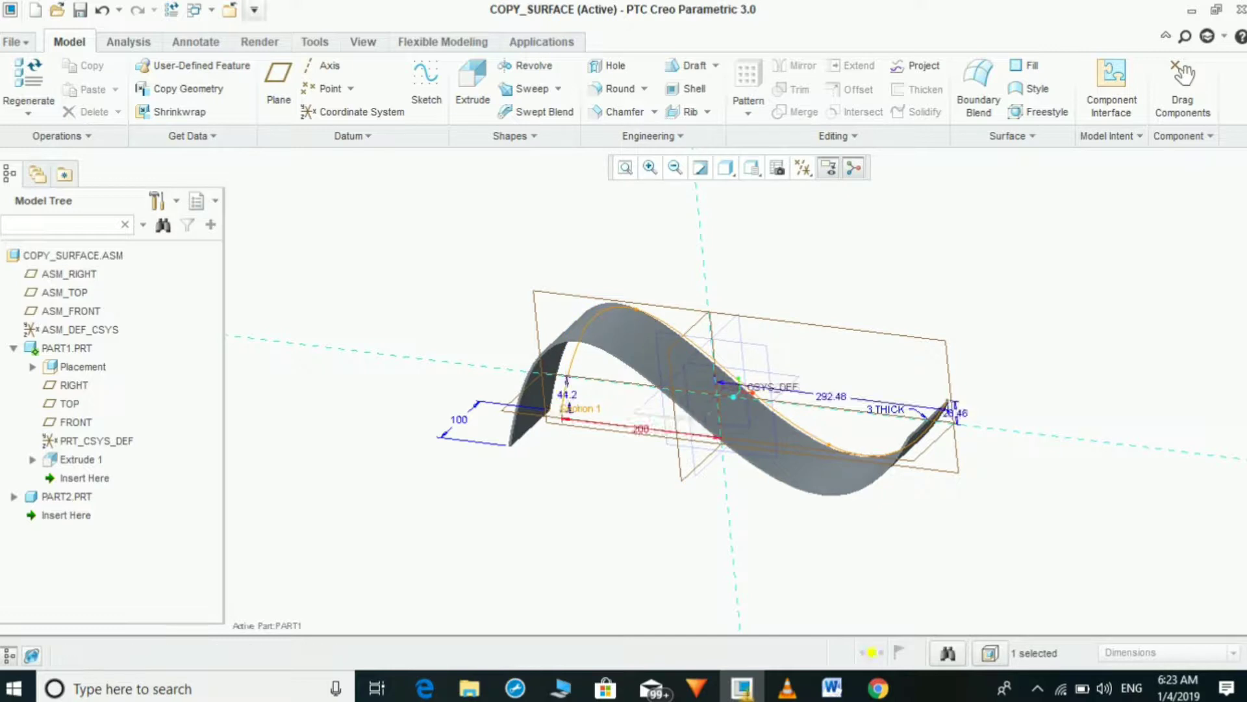
{"action": "double_click", "coordinate": [857, 390]}
{"action": "type", "text": "200"}
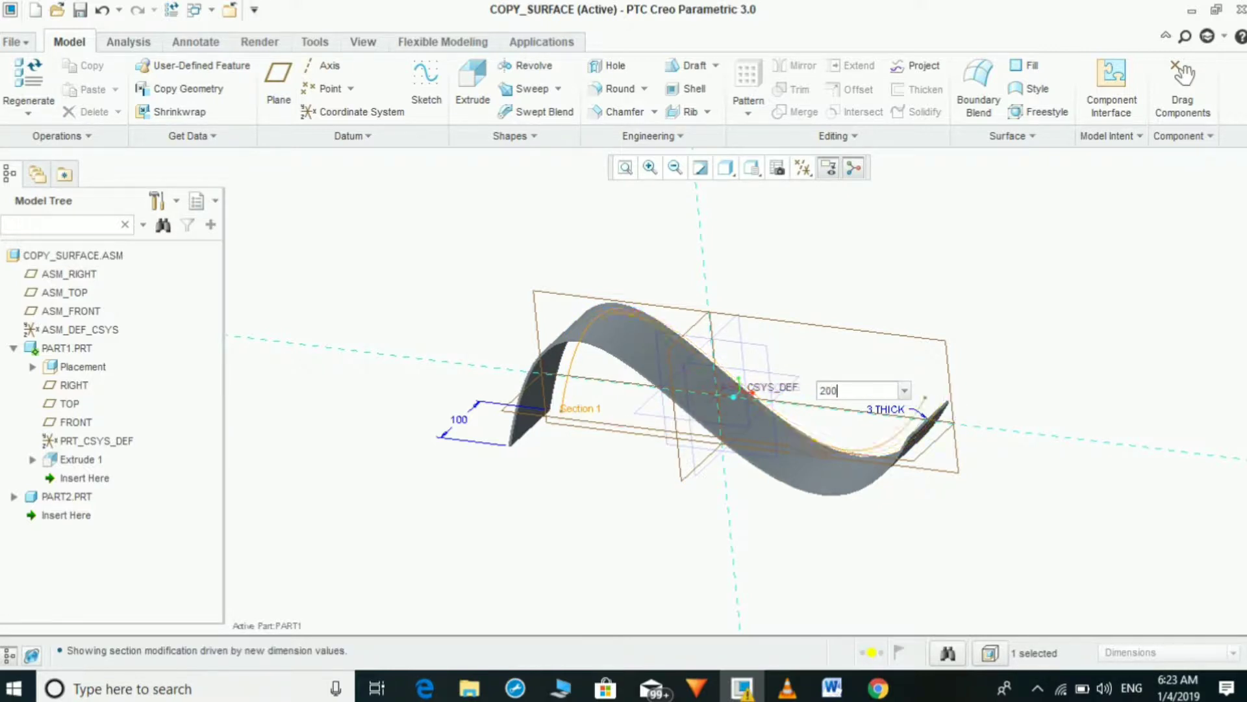
{"action": "key", "text": "Return"}
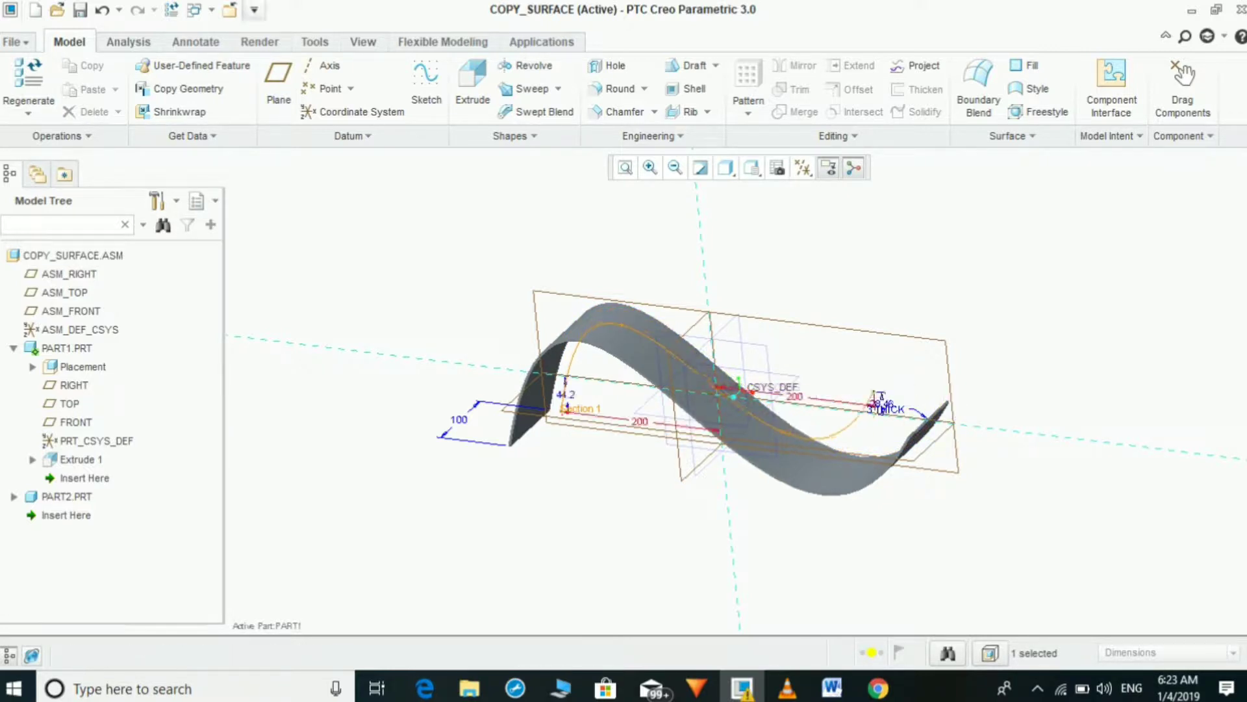
Set the vertical offsets of the spline's left endpoint to 50 and right endpoint to 25, and regenerate the part
{"action": "scroll", "coordinate": [953, 416], "scroll_direction": "up", "scroll_amount": 3}
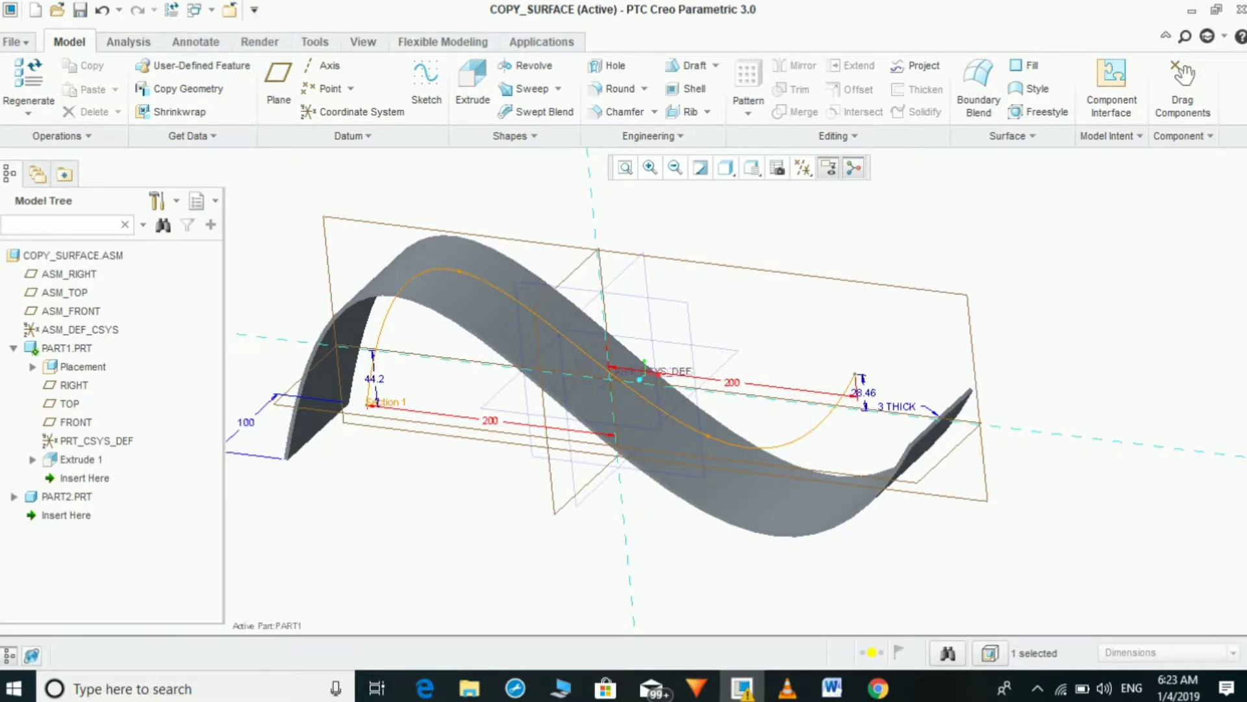
{"action": "middle_click_drag", "start_coordinate": [640, 386], "coordinate": [640, 371]}
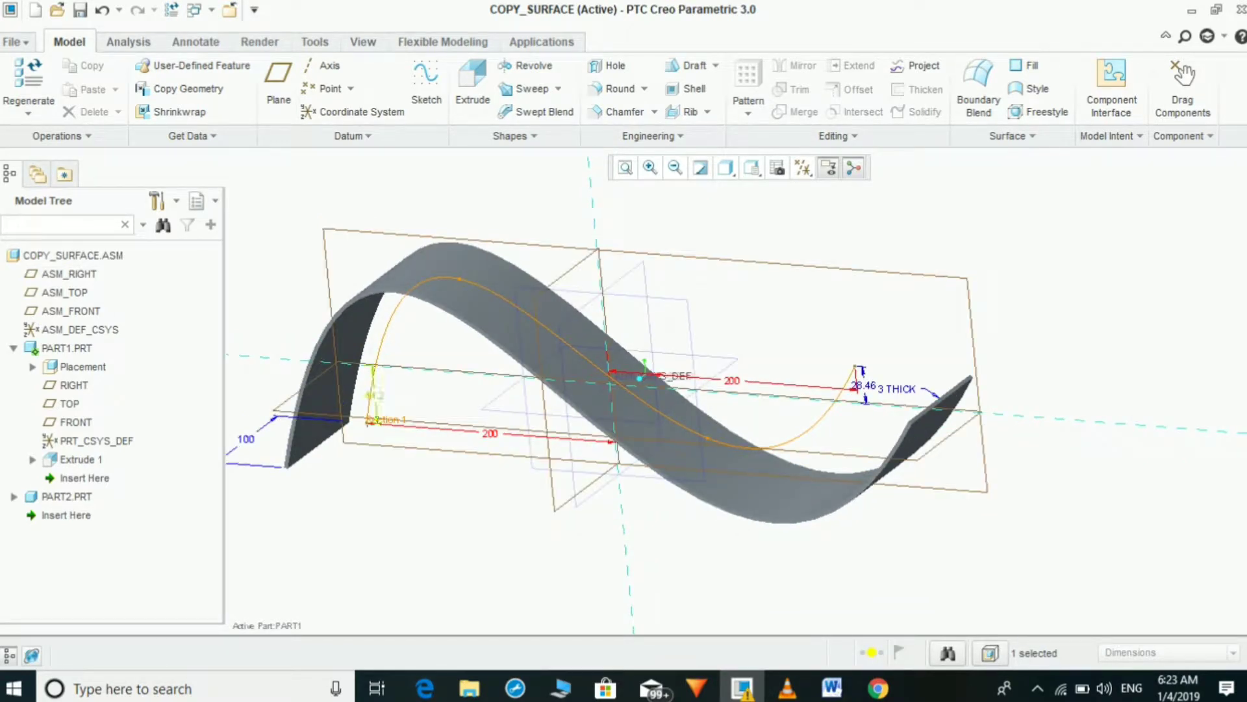
{"action": "double_click", "coordinate": [375, 396]}
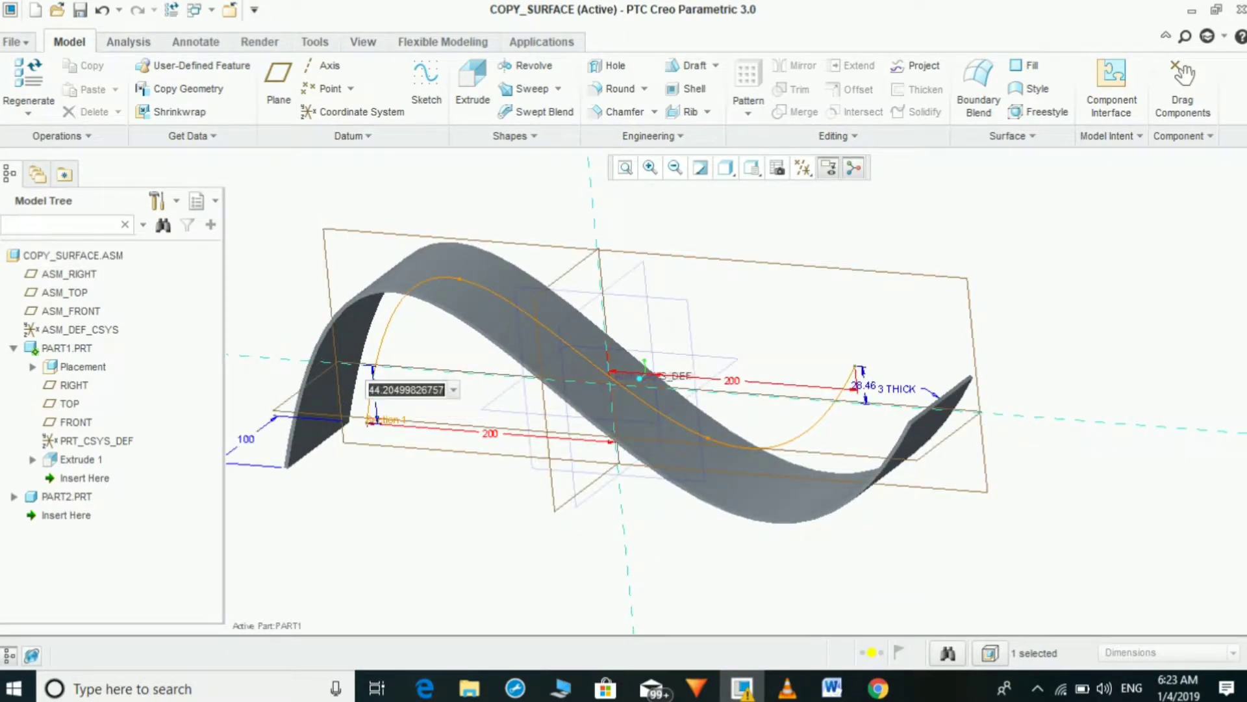
{"action": "type", "text": "50"}
{"action": "key", "text": "Return"}
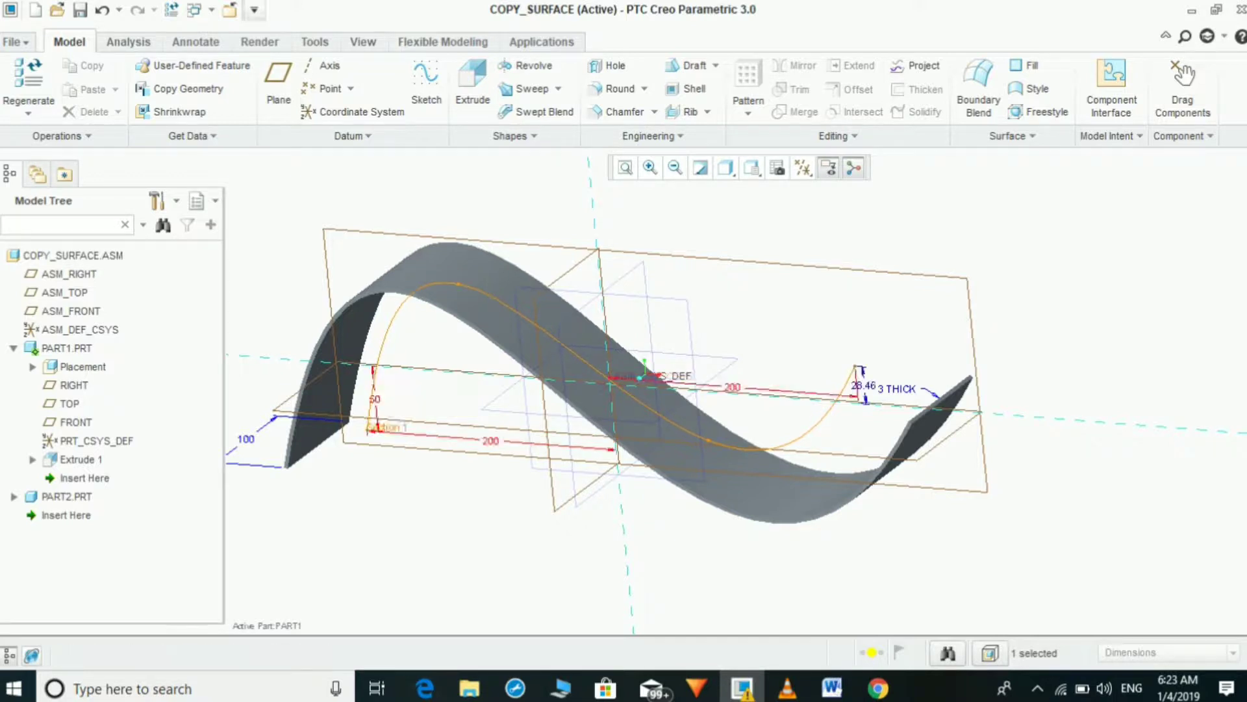
{"action": "double_click", "coordinate": [864, 385]}
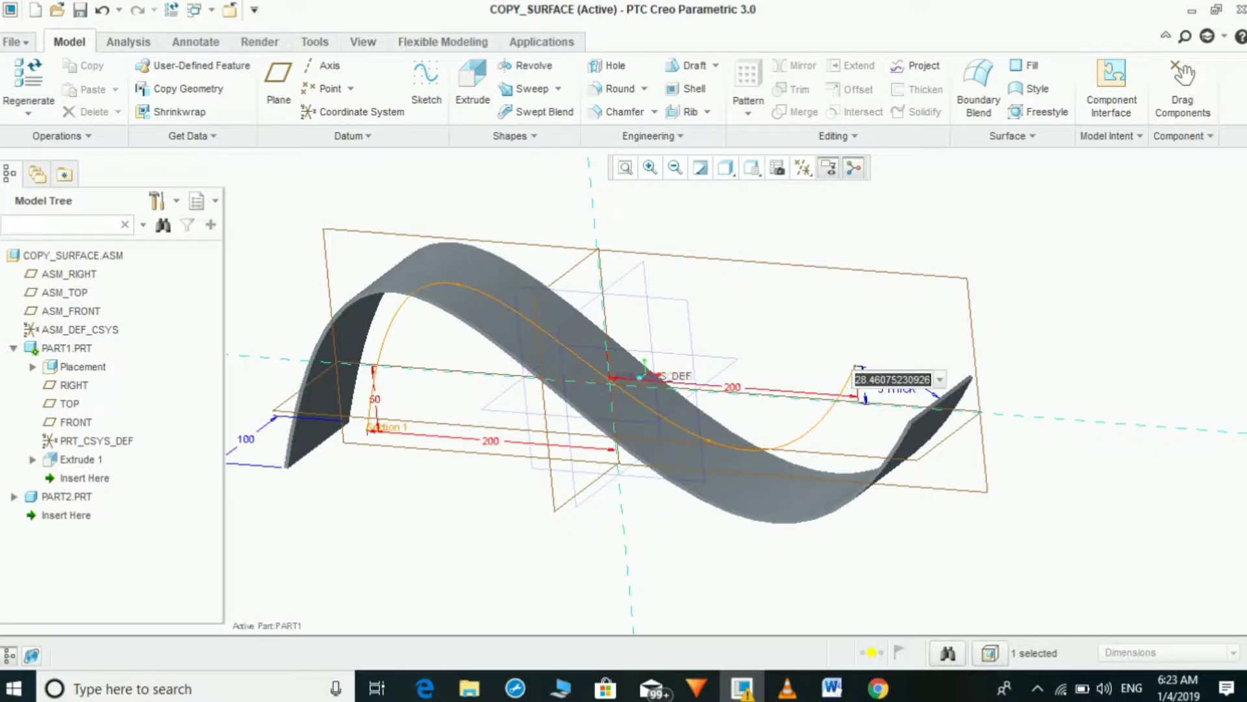
{"action": "type", "text": "25"}
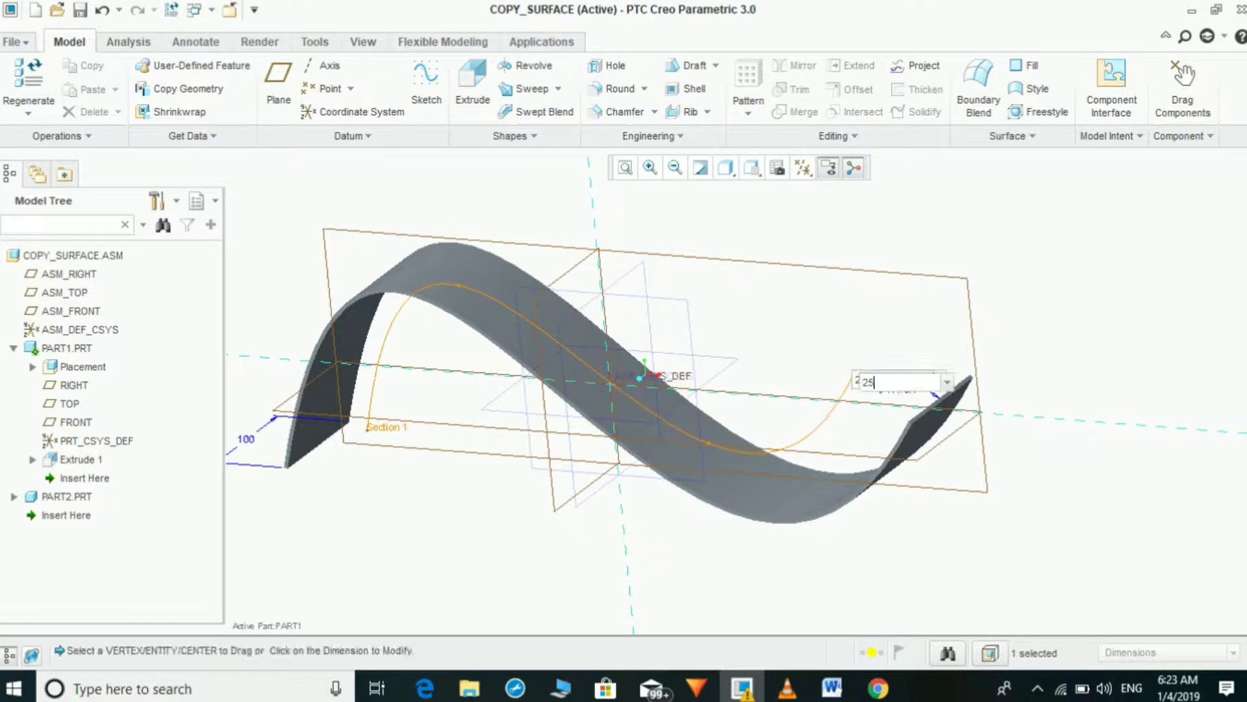
{"action": "key", "text": "Return"}
{"action": "left_click", "coordinate": [171, 10]}
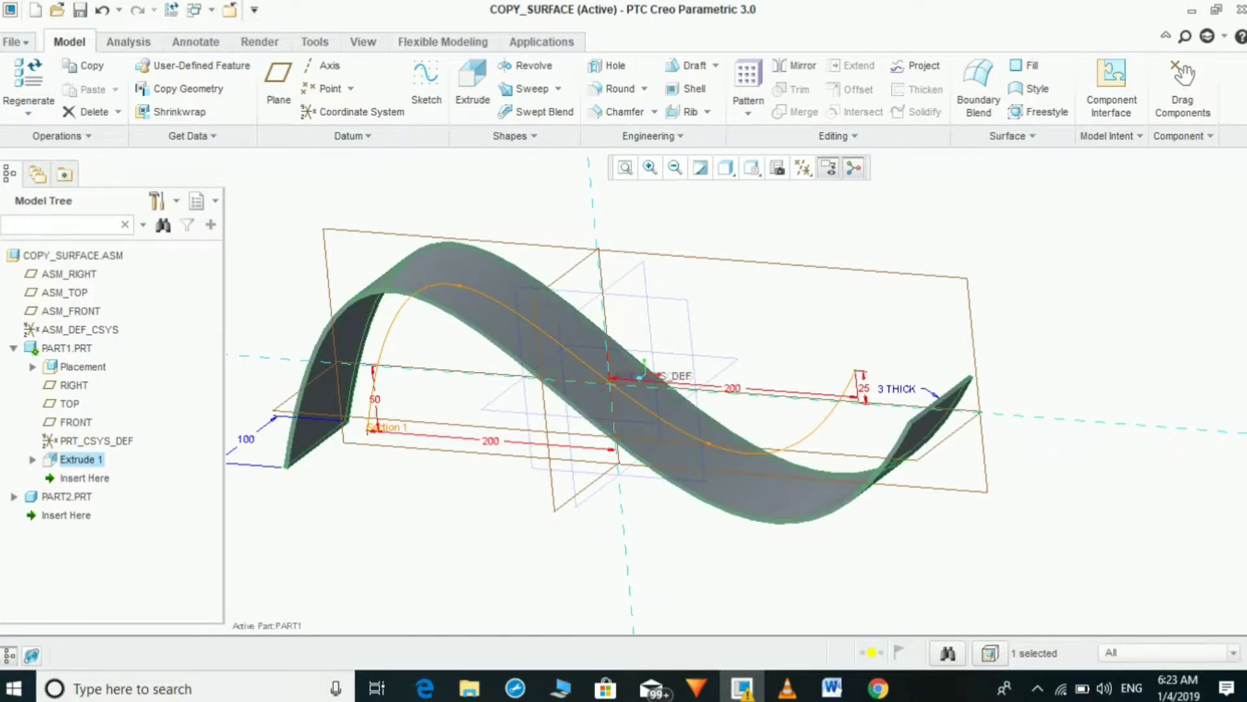
{"action": "key", "text": "ctrl+g"}
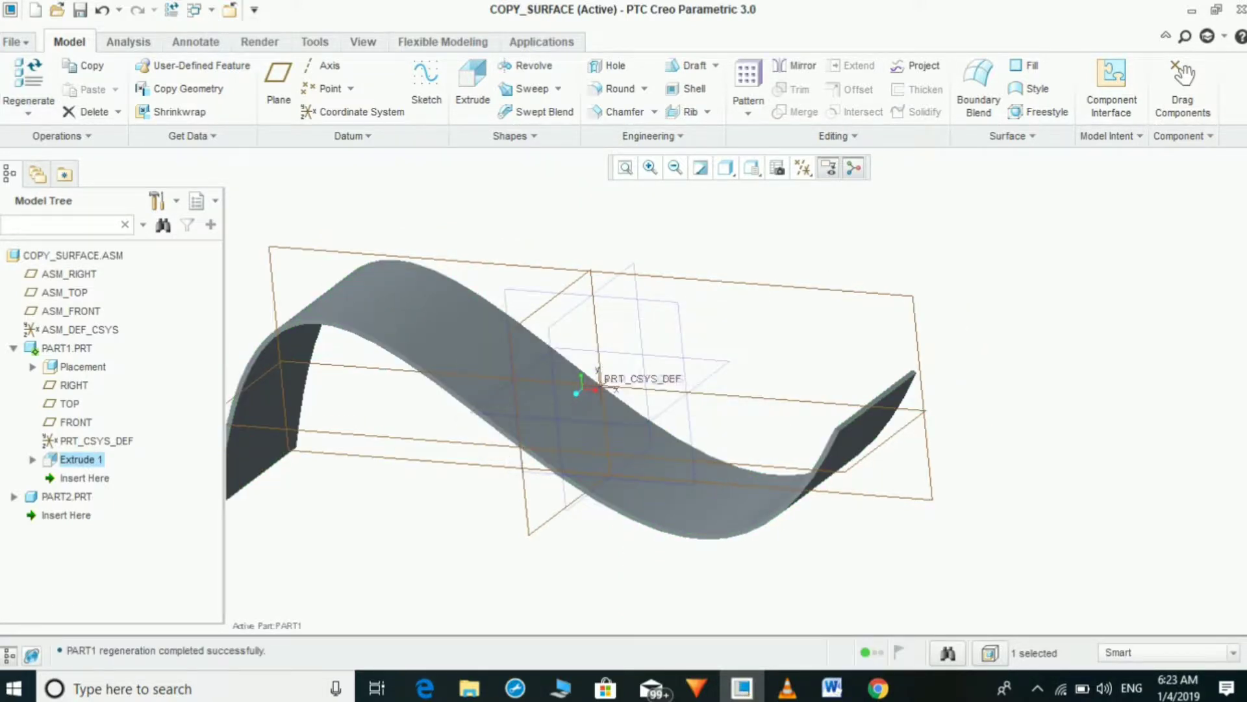
Create a Publish Geometry feature in PART1 with the broad curved face of the wave-shaped strip as its surface set
{"action": "middle_click_drag", "start_coordinate": [809, 338], "coordinate": [838, 304]}
{"action": "scroll", "coordinate": [838, 304], "scroll_direction": "up", "scroll_amount": 1}
{"action": "scroll", "coordinate": [517, 311], "scroll_direction": "down", "scroll_amount": 1}
{"action": "middle_click_drag", "start_coordinate": [595, 390], "coordinate": [629, 371]}
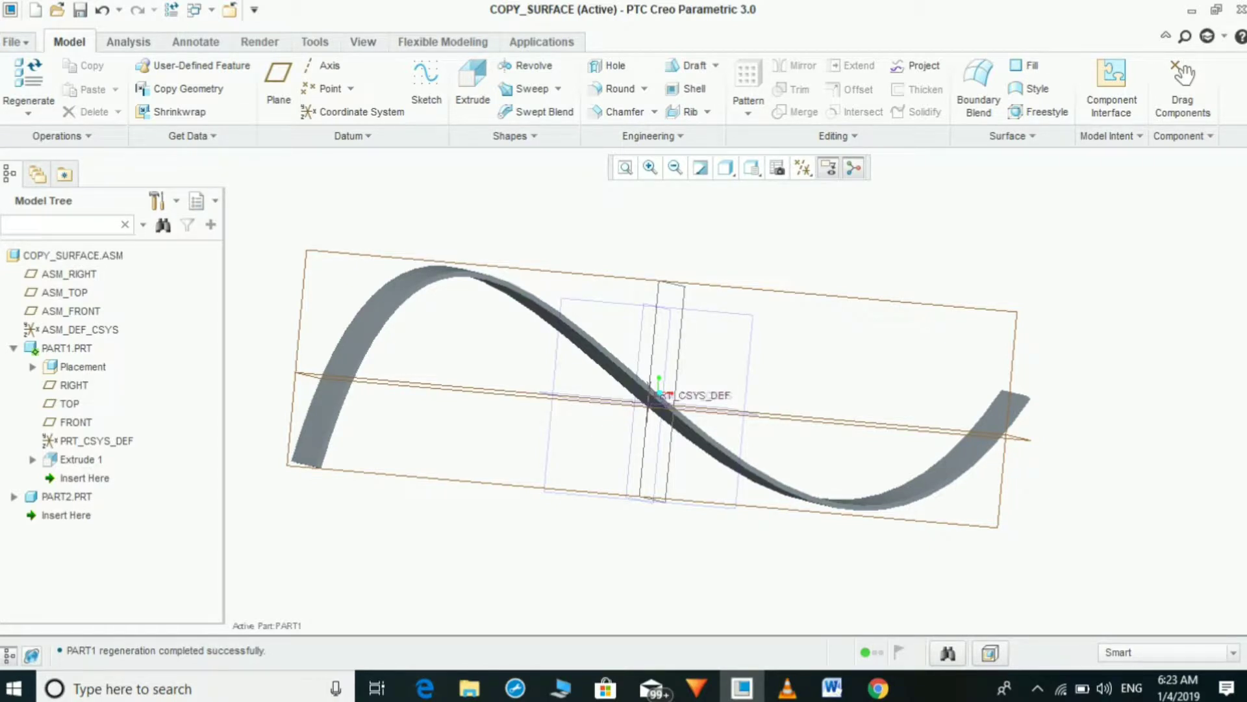
{"action": "middle_click_drag", "start_coordinate": [633, 442], "coordinate": [623, 364]}
{"action": "left_click", "coordinate": [623, 363]}
{"action": "left_click", "coordinate": [623, 364]}
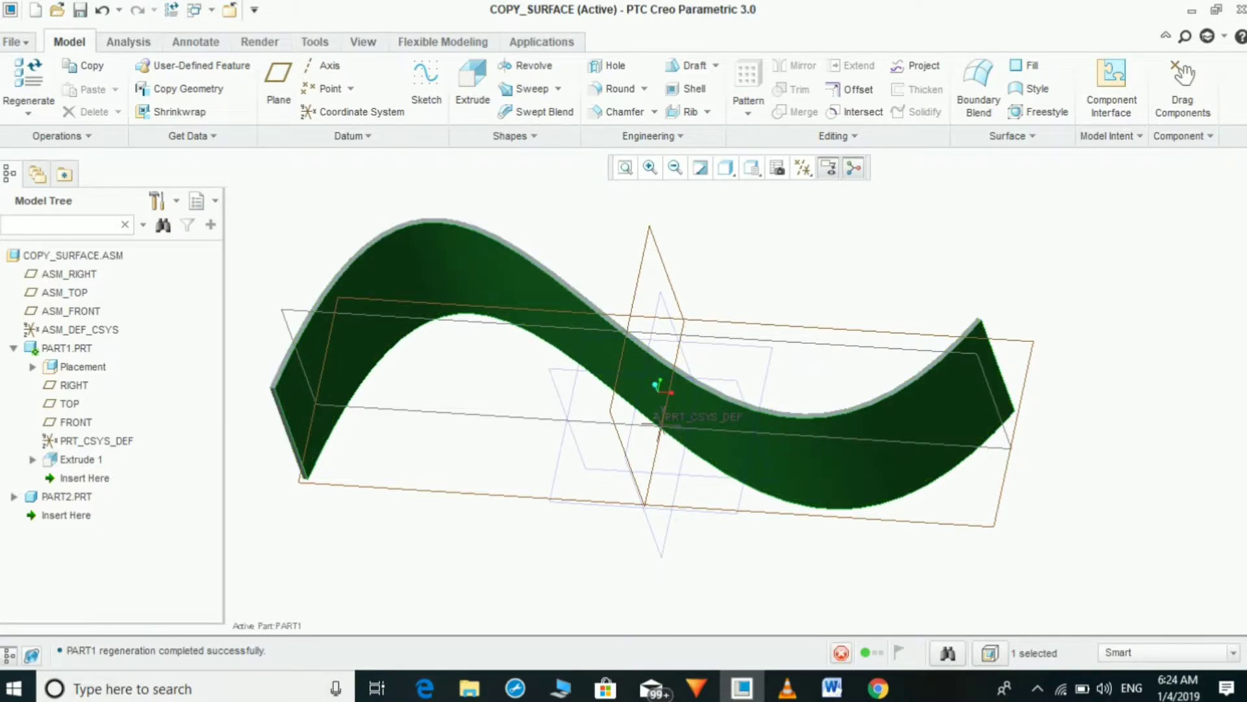
{"action": "left_click", "coordinate": [315, 42]}
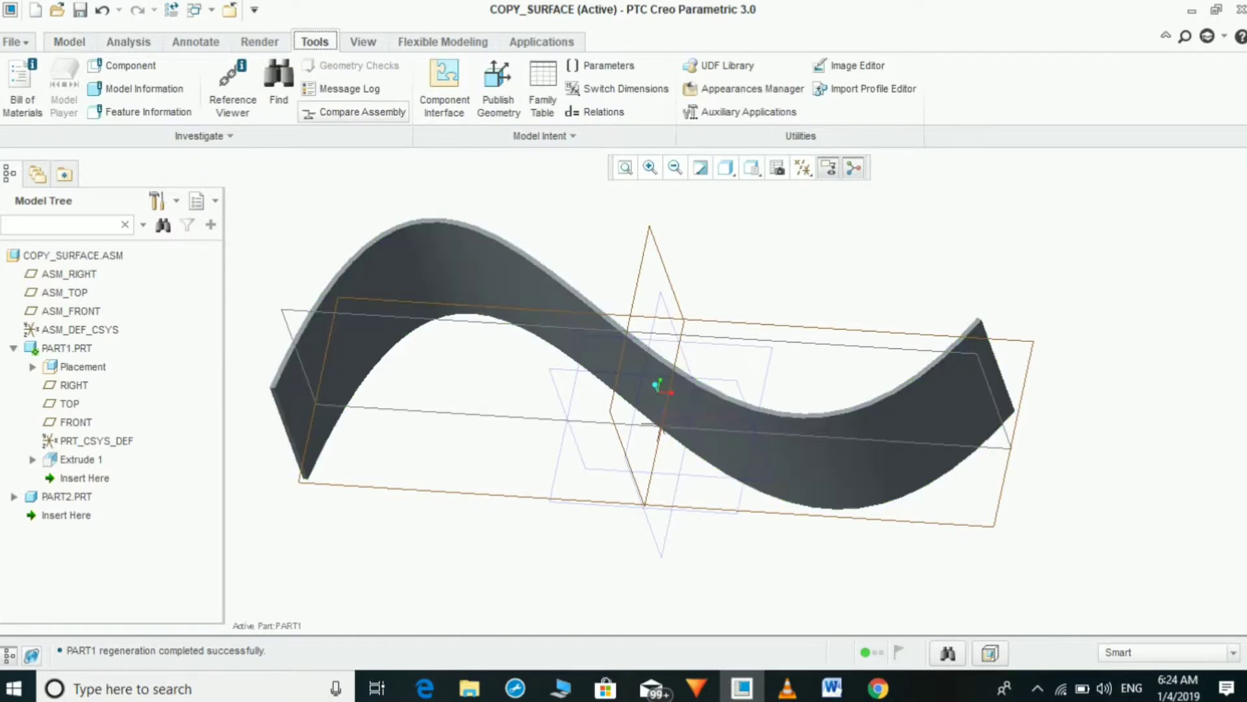
{"action": "left_click", "coordinate": [498, 88]}
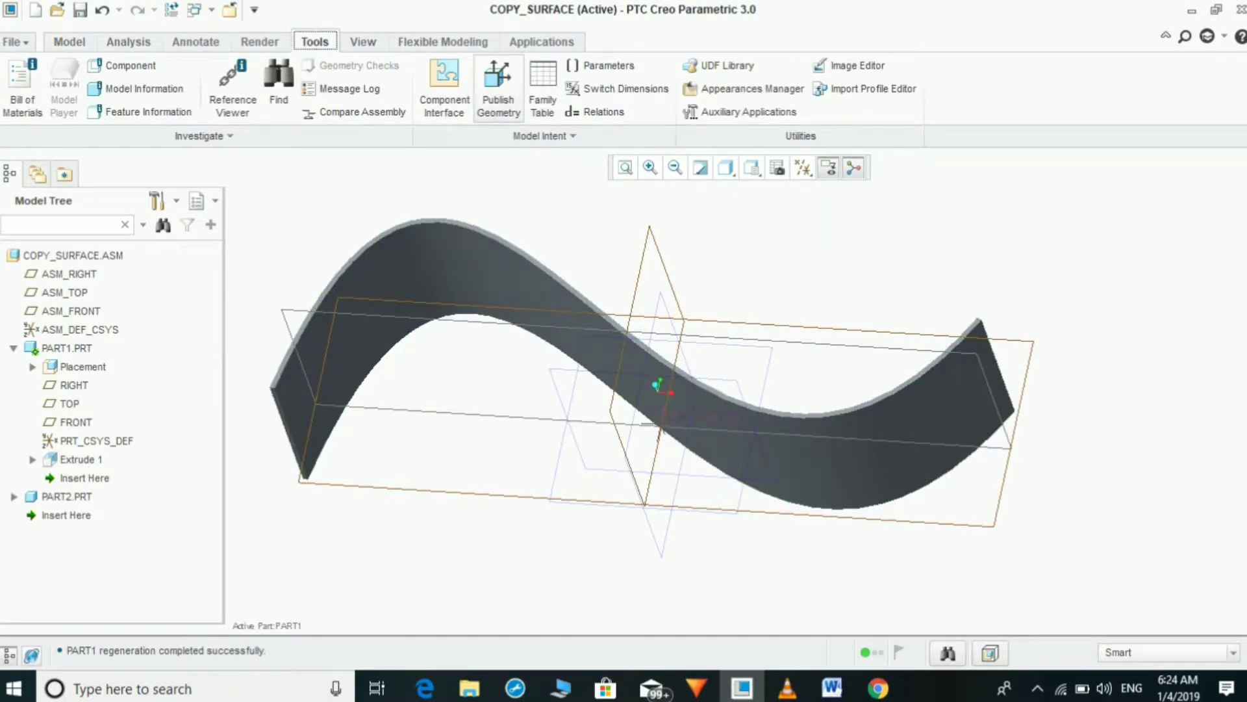
{"action": "left_click", "coordinate": [638, 370]}
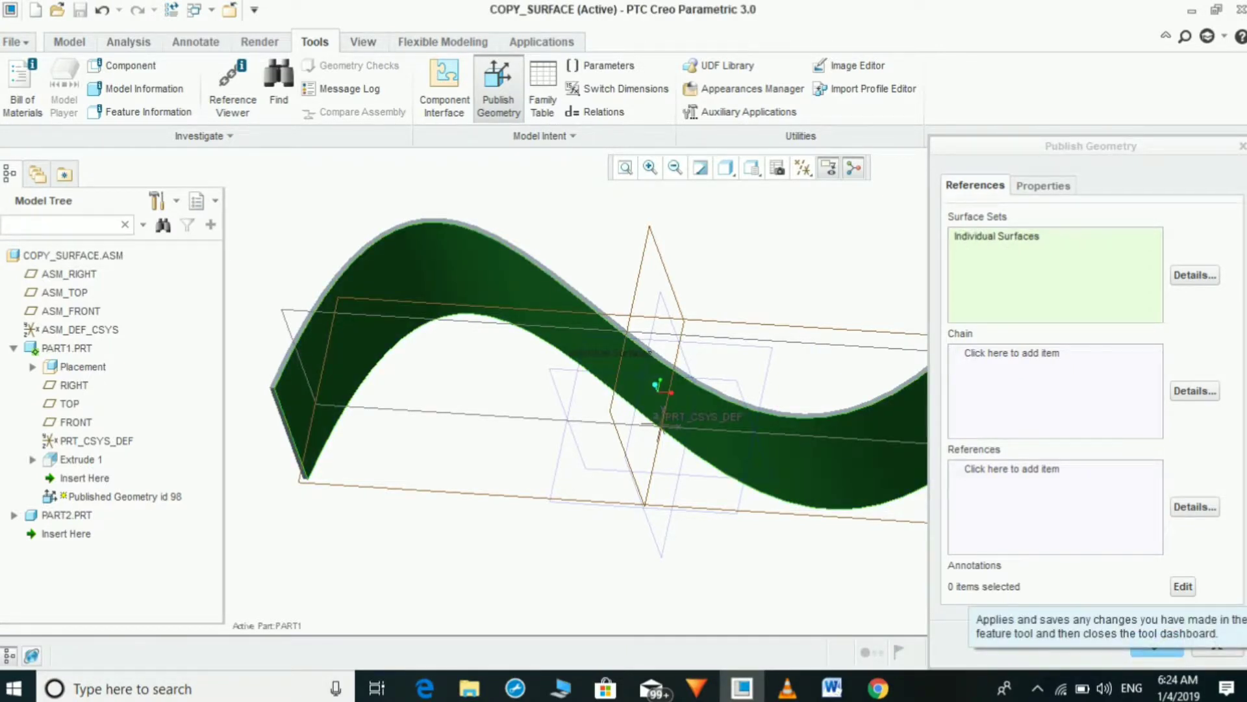
{"action": "mouse_move", "coordinate": [585, 390]}
{"action": "middle_mouse_down"}
{"action": "mouse_move", "coordinate": [585, 480]}
{"action": "mouse_move", "coordinate": [585, 390]}
{"action": "mouse_move", "coordinate": [584, 474]}
{"action": "mouse_move", "coordinate": [585, 400]}
{"action": "mouse_move", "coordinate": [656, 388]}
{"action": "middle_mouse_up"}
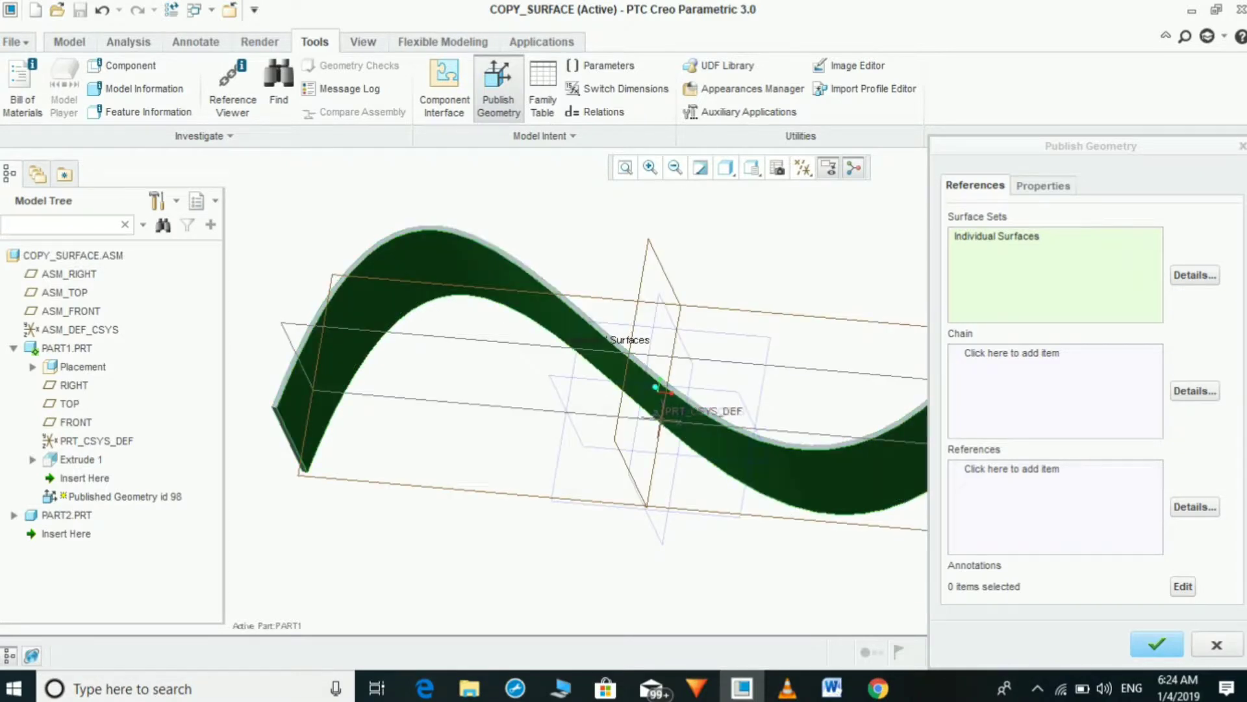
{"action": "left_click", "coordinate": [1157, 643]}
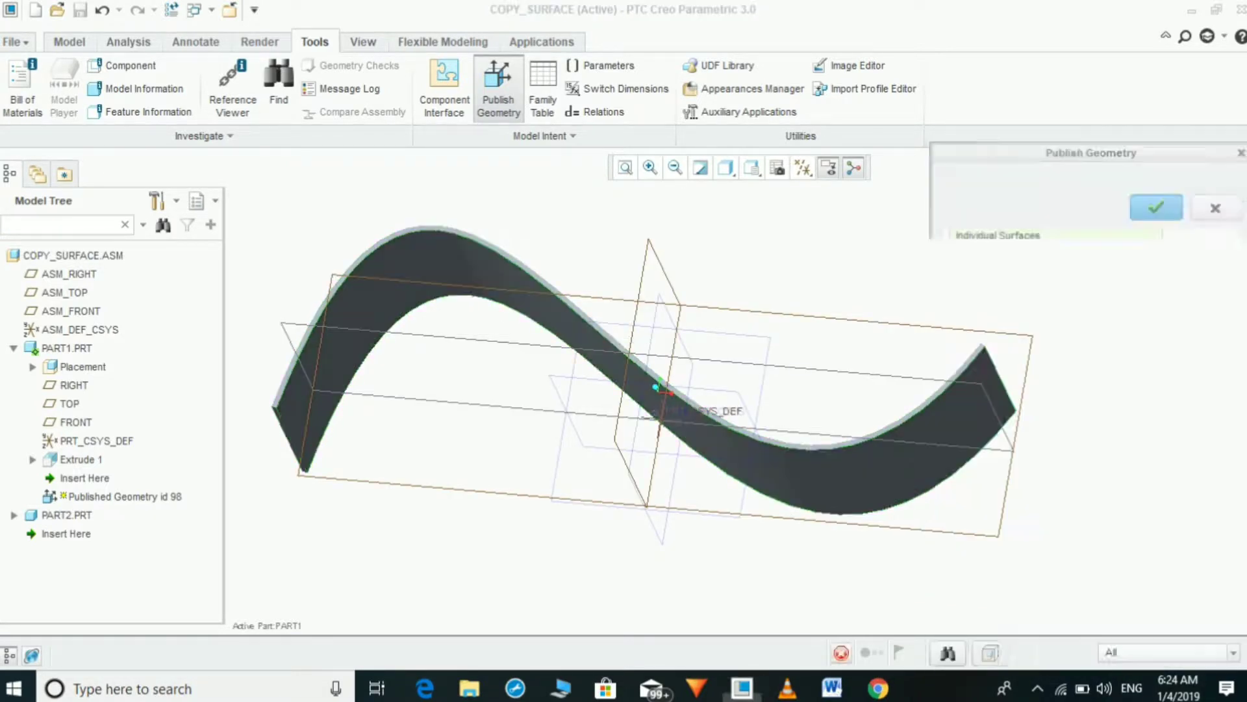
{"action": "middle_click_drag", "start_coordinate": [657, 392], "coordinate": [658, 448]}
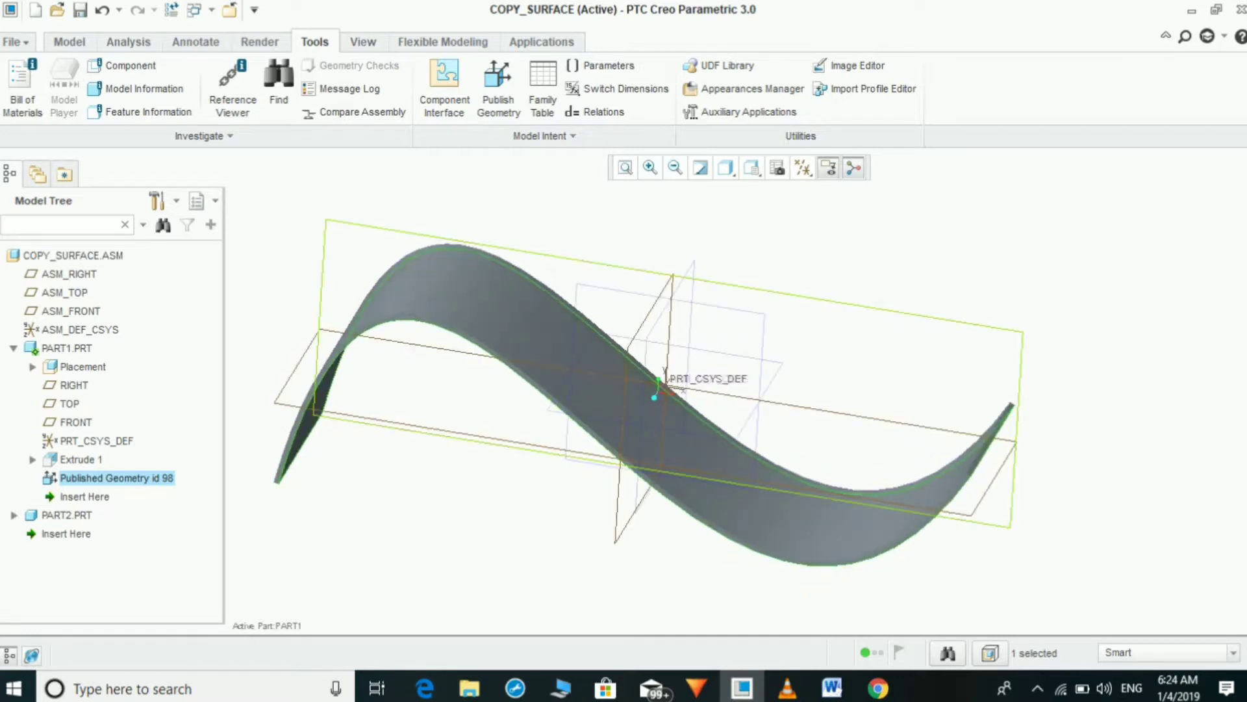
Save the COPY_SURFACE assembly and activate PART2 for editing
{"action": "left_click", "coordinate": [80, 9]}
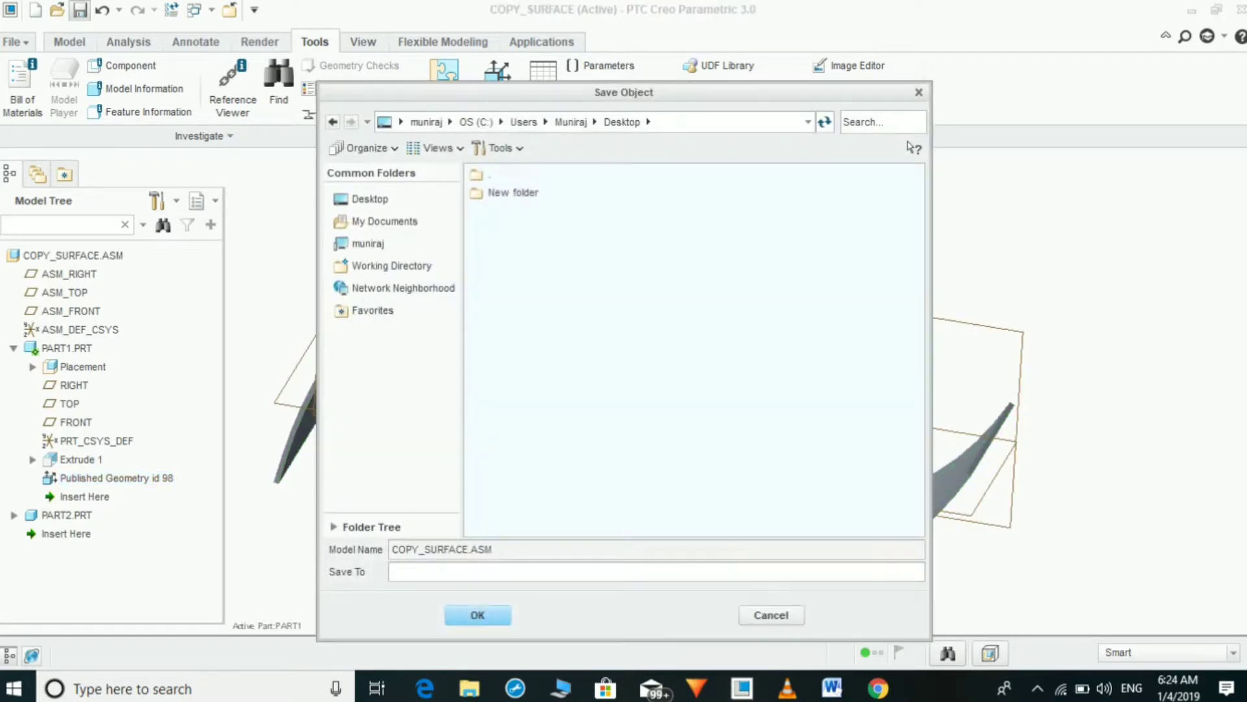
{"action": "key", "text": "Return"}
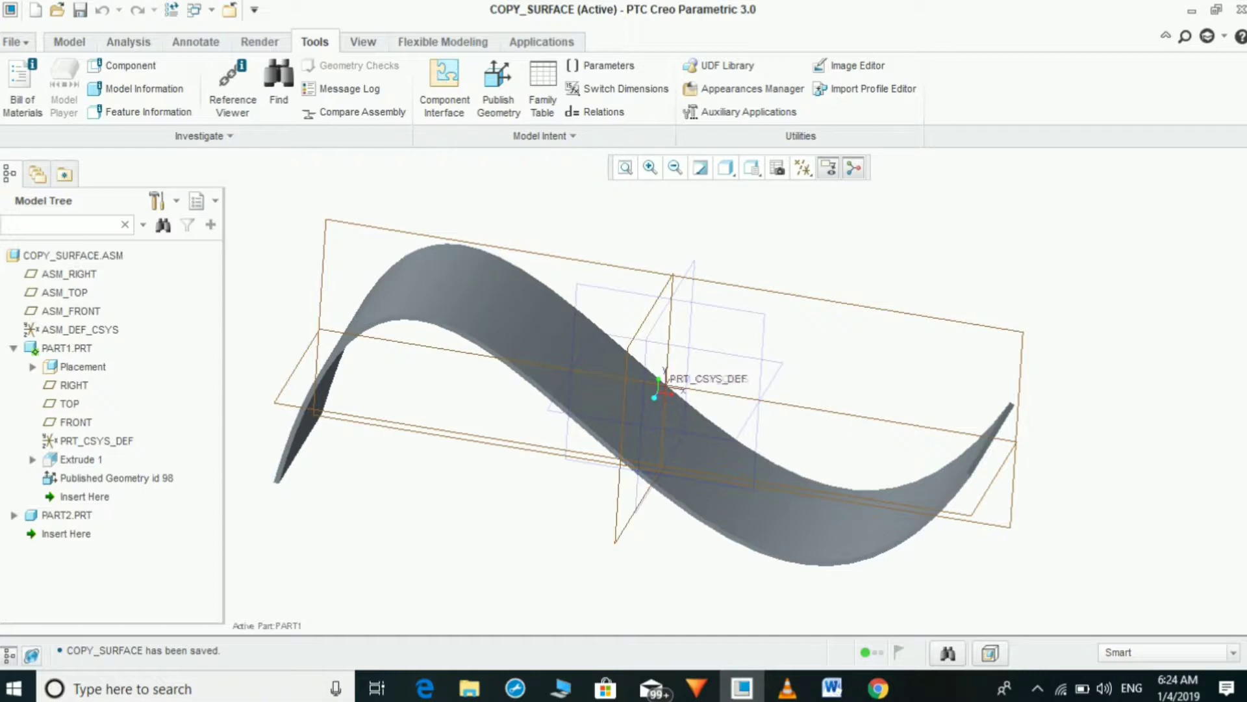
{"action": "left_click", "coordinate": [13, 349]}
{"action": "left_click", "coordinate": [52, 367]}
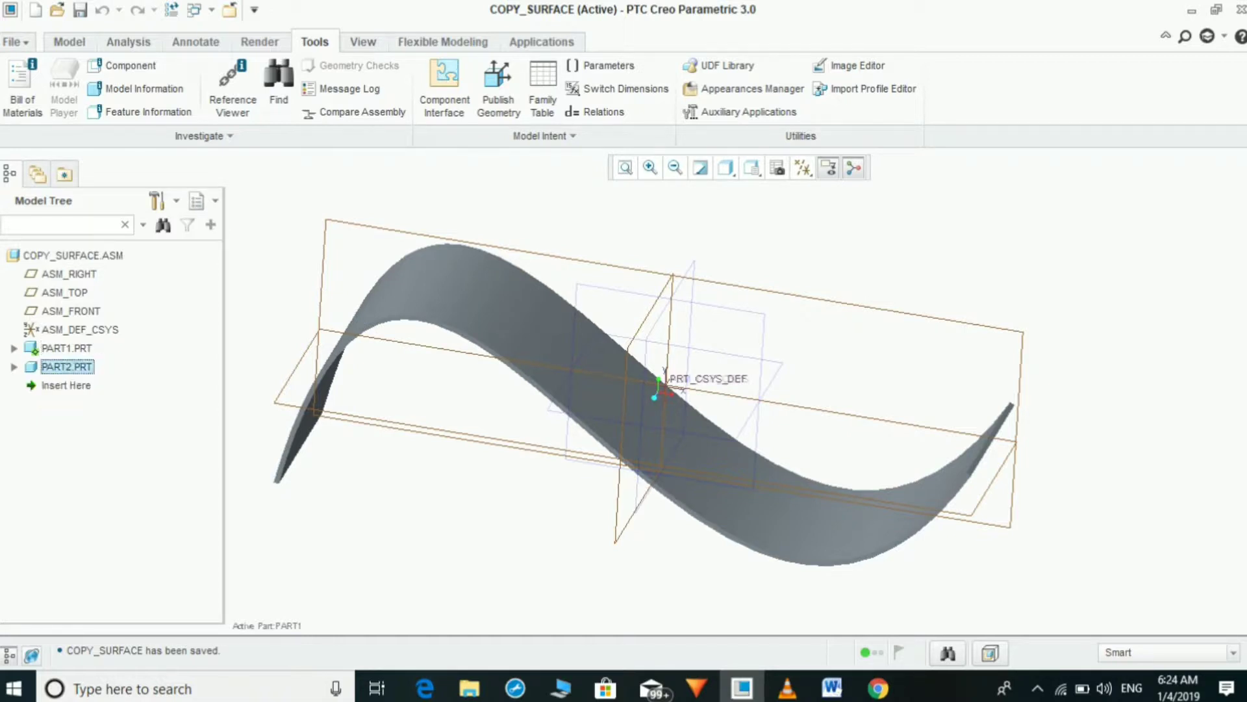
{"action": "right_click", "coordinate": [52, 366]}
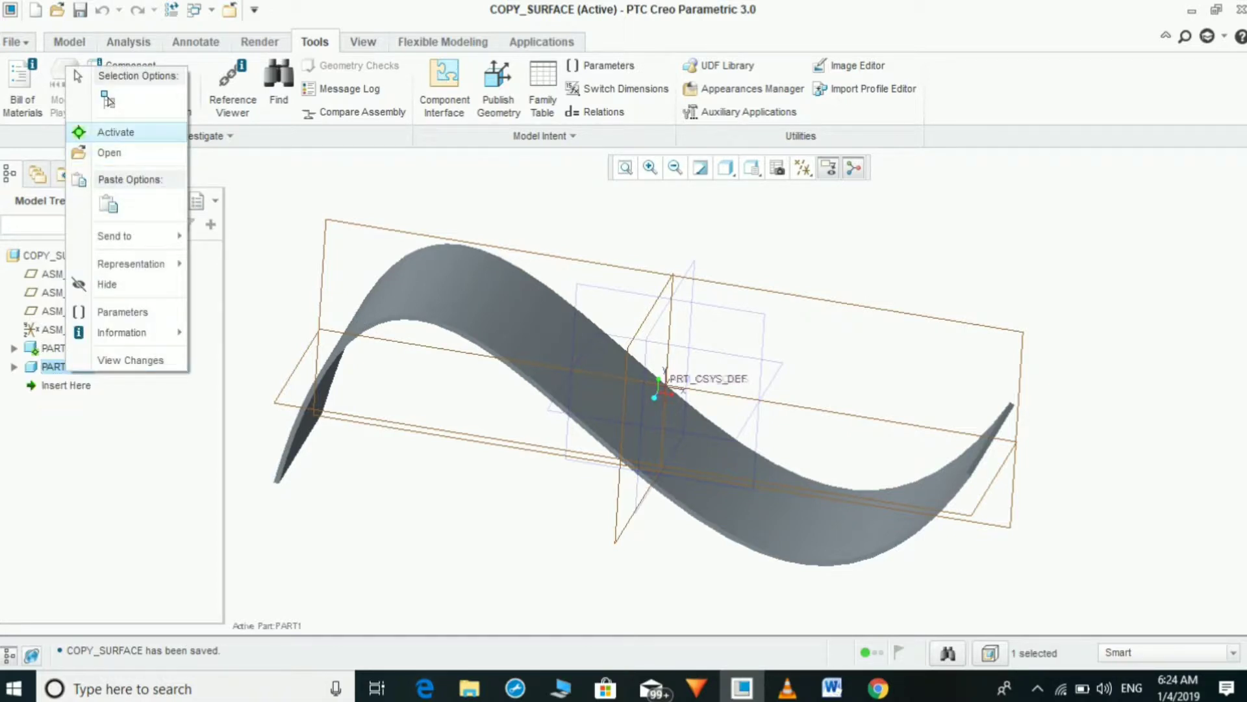
{"action": "left_click", "coordinate": [115, 132]}
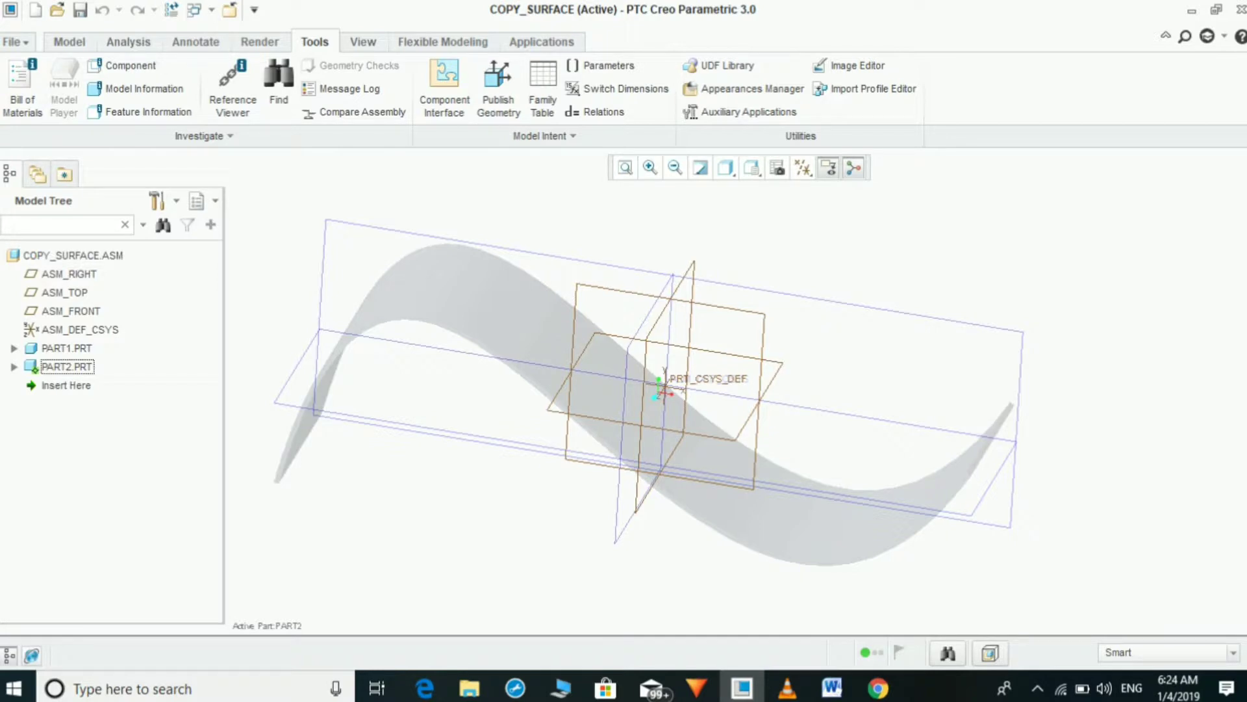
Create an external Copy Geometry feature in PART2, referencing part1.prt with Default placement and its published wave-surface geometry
{"action": "left_click", "coordinate": [69, 42]}
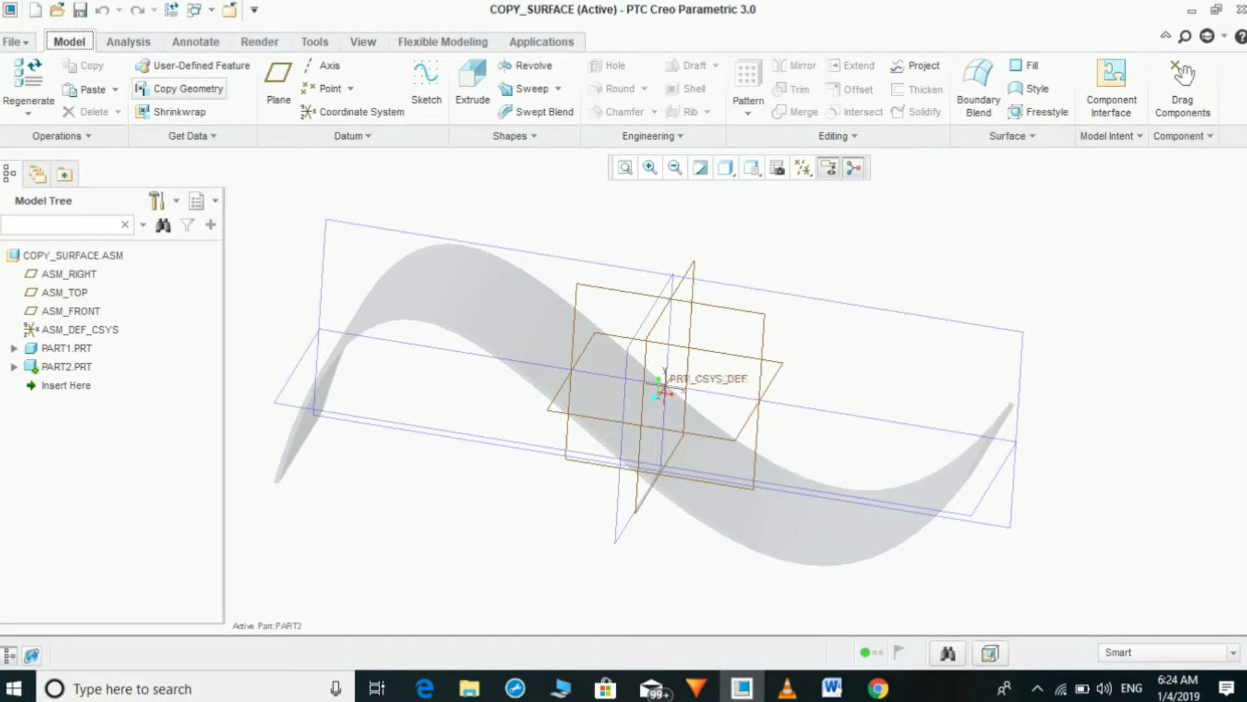
{"action": "left_click", "coordinate": [180, 88]}
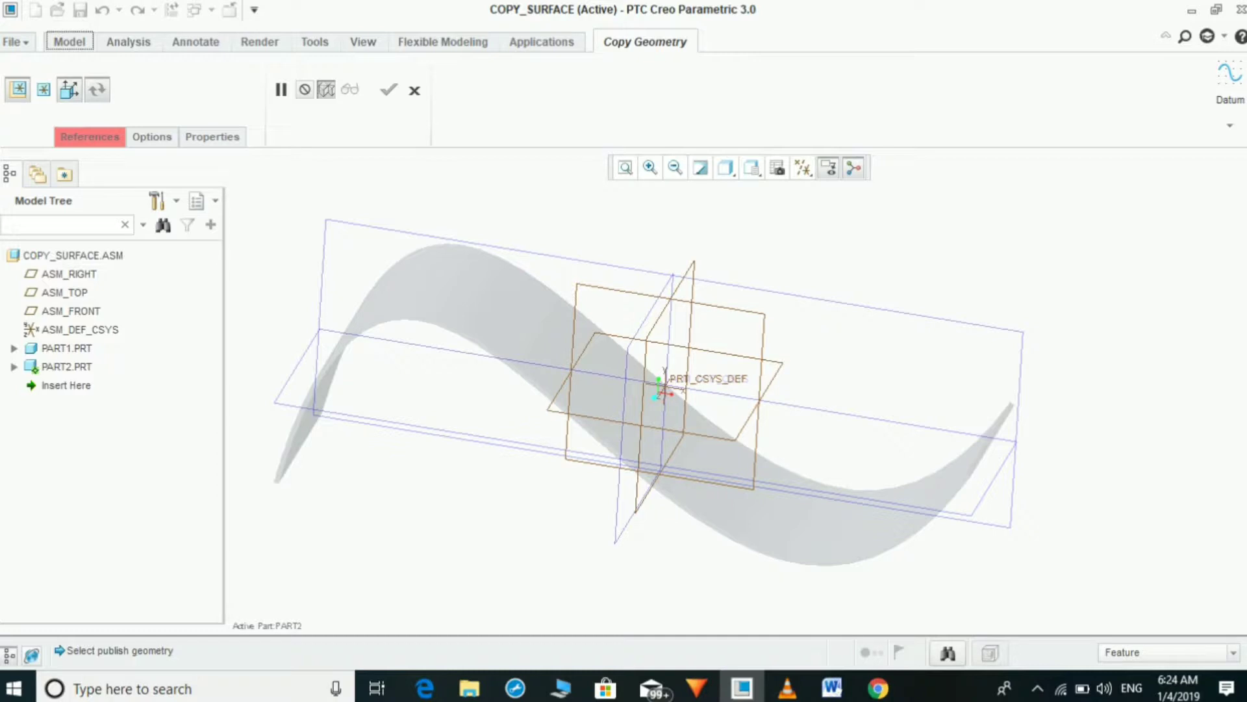
{"action": "left_click", "coordinate": [151, 136]}
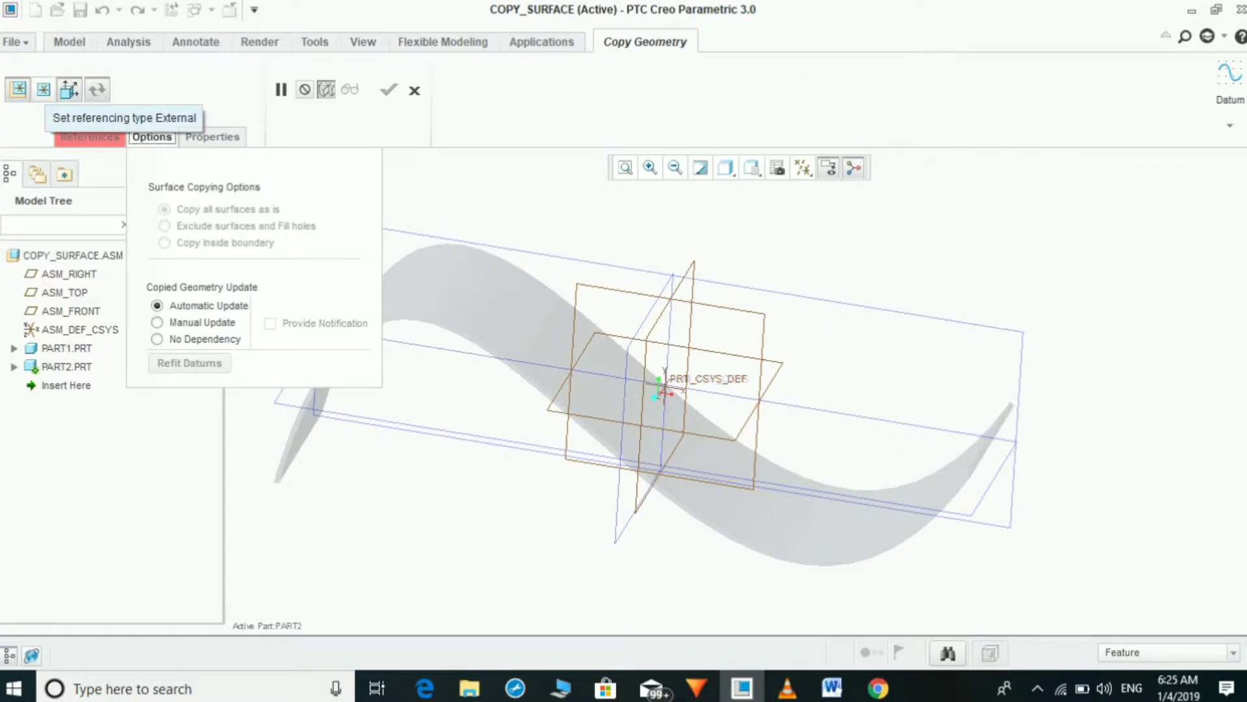
{"action": "left_click", "coordinate": [69, 89]}
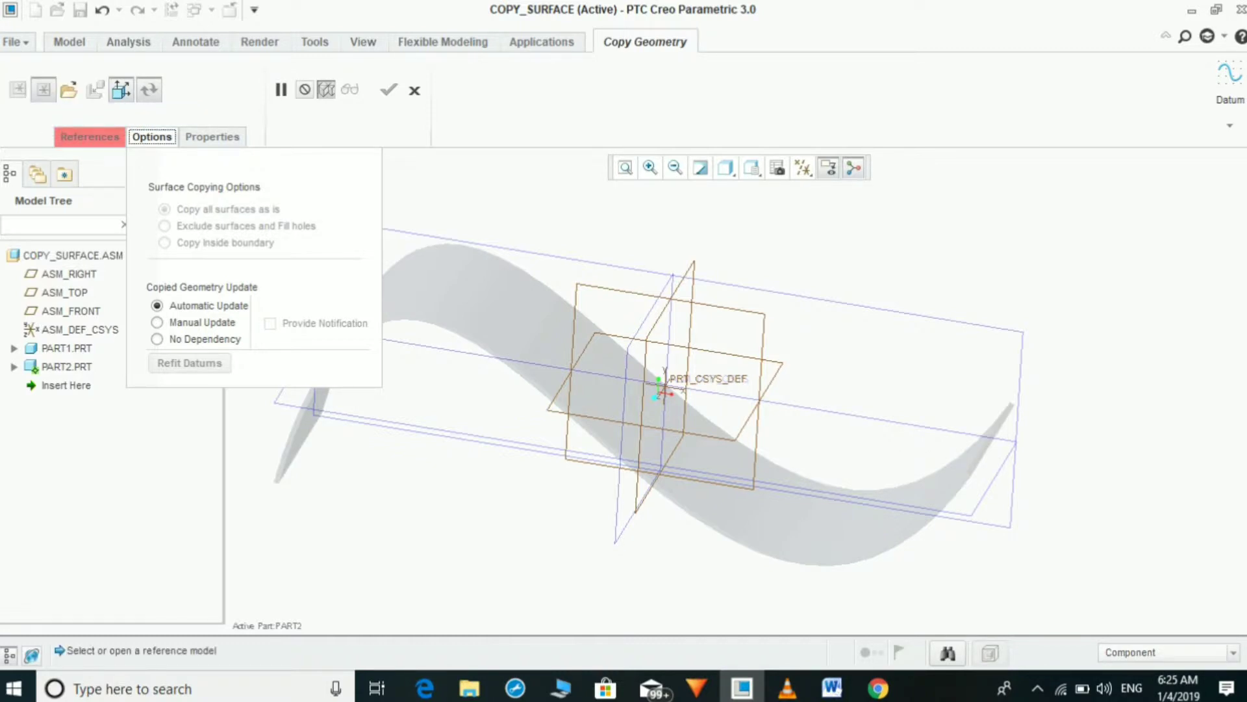
{"action": "left_click", "coordinate": [89, 136]}
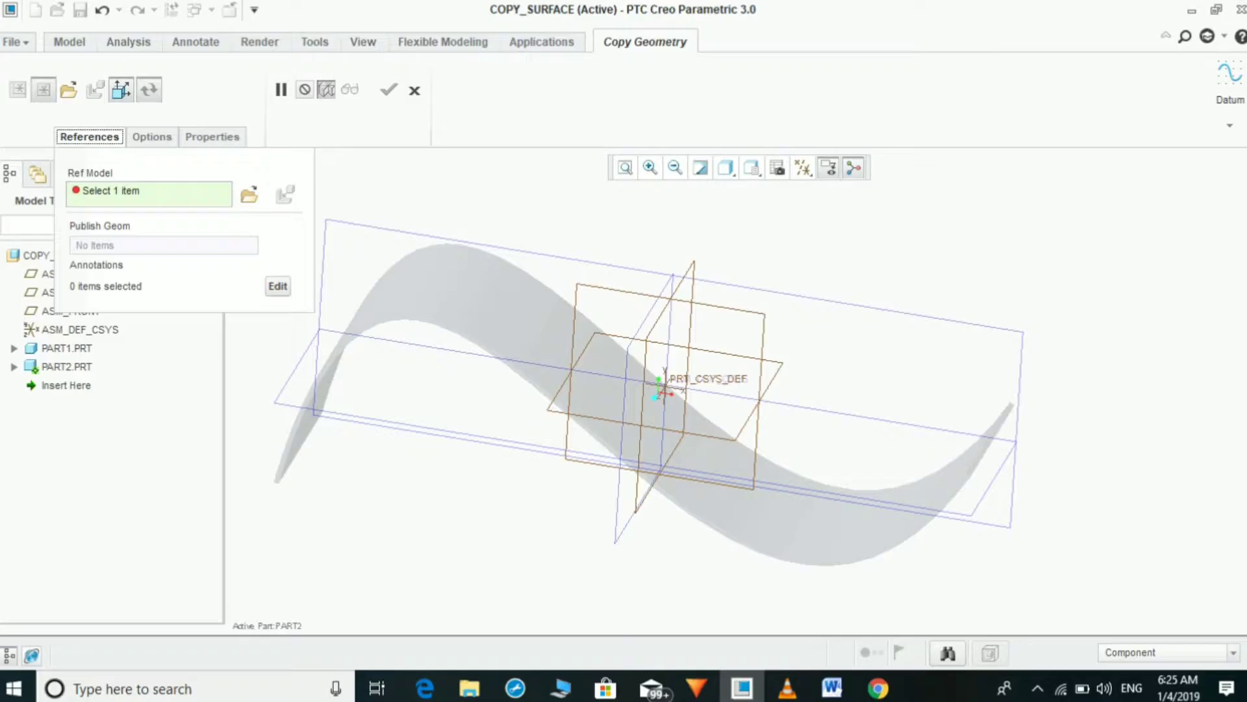
{"action": "left_click", "coordinate": [150, 191]}
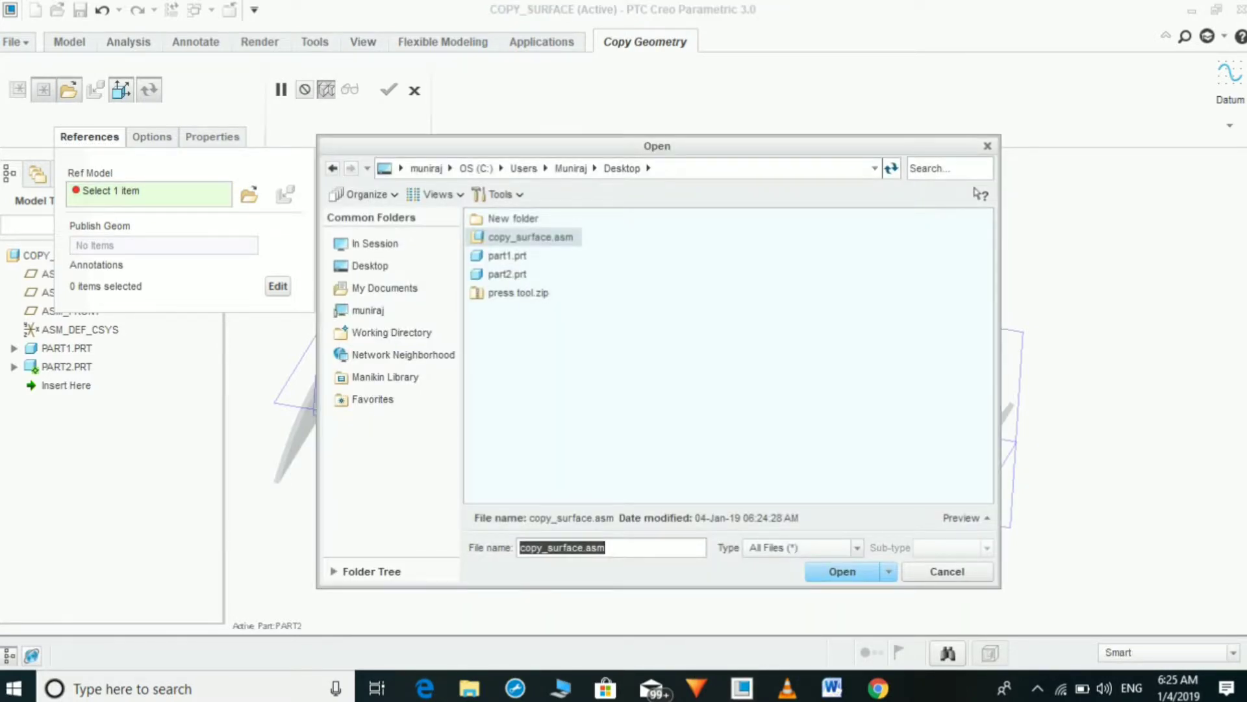
{"action": "left_click", "coordinate": [507, 256]}
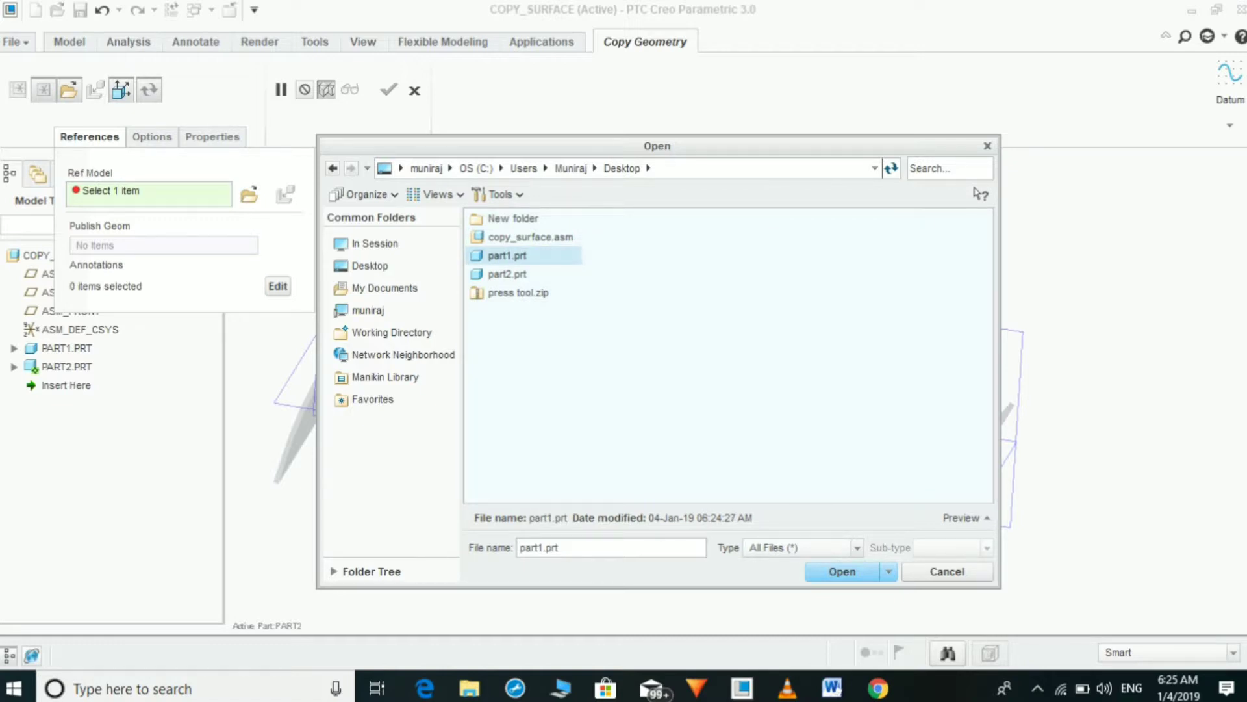
{"action": "key", "text": "Return"}
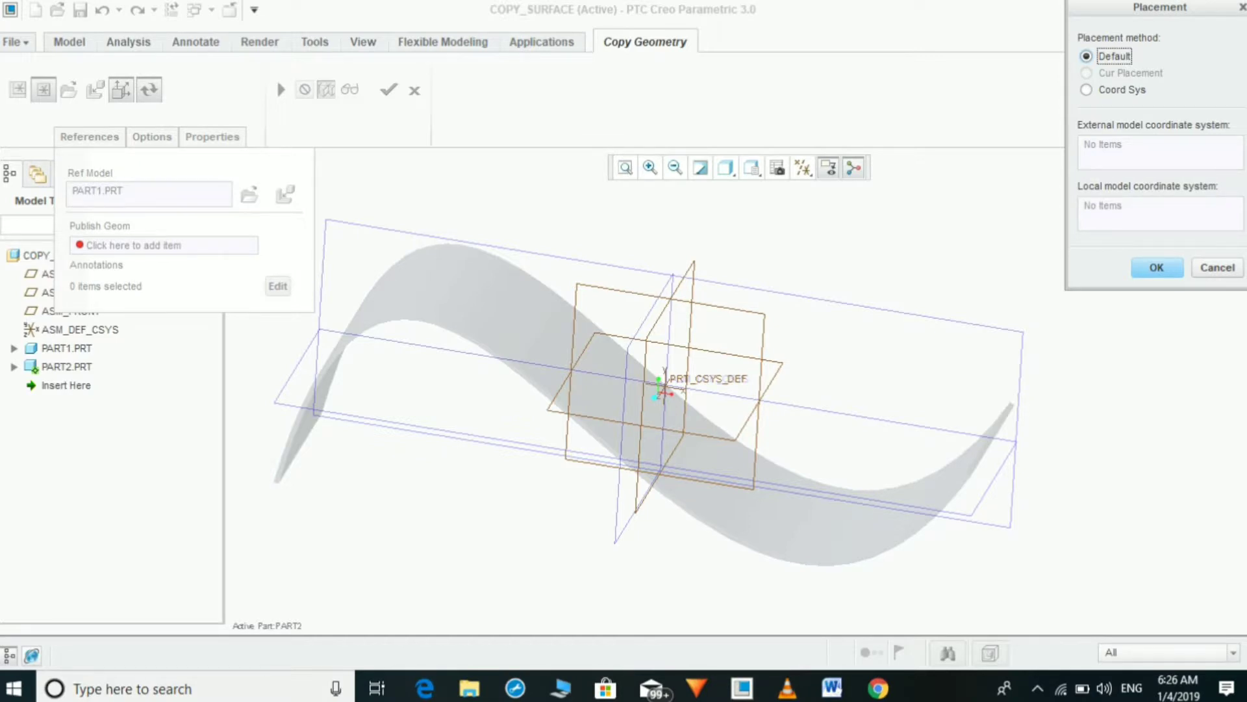
{"action": "left_click", "coordinate": [1157, 267]}
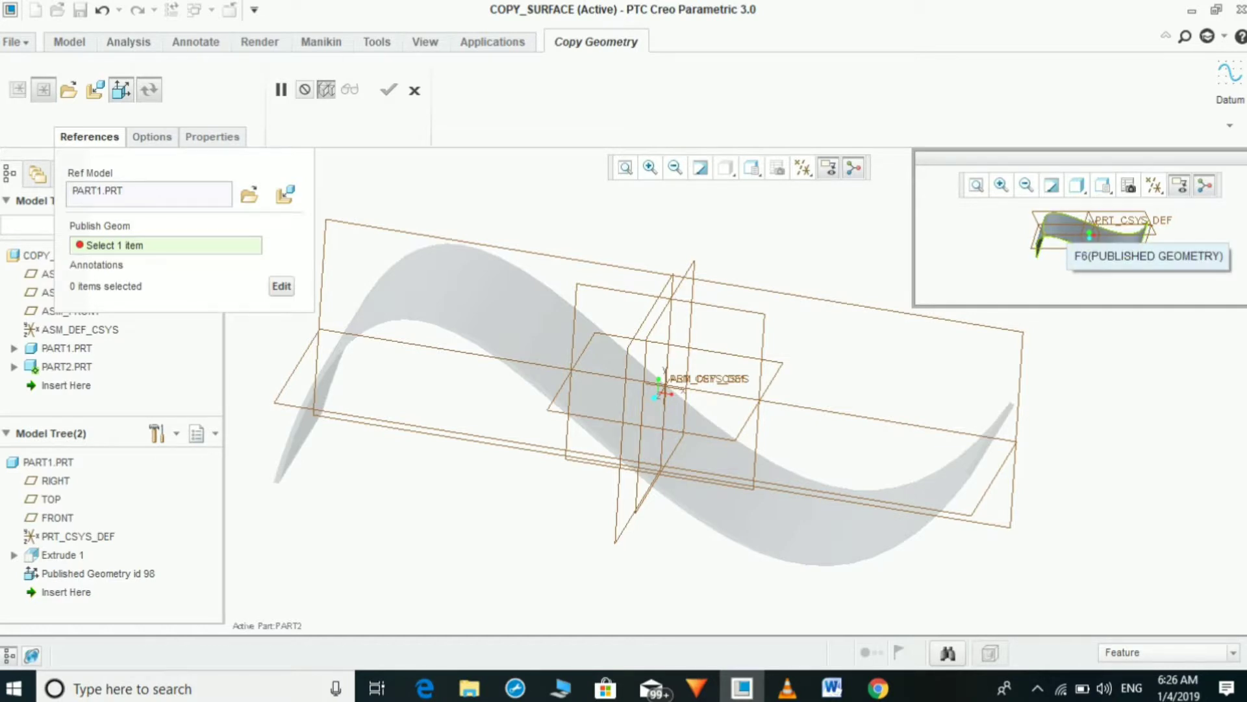
{"action": "left_click", "coordinate": [1091, 231]}
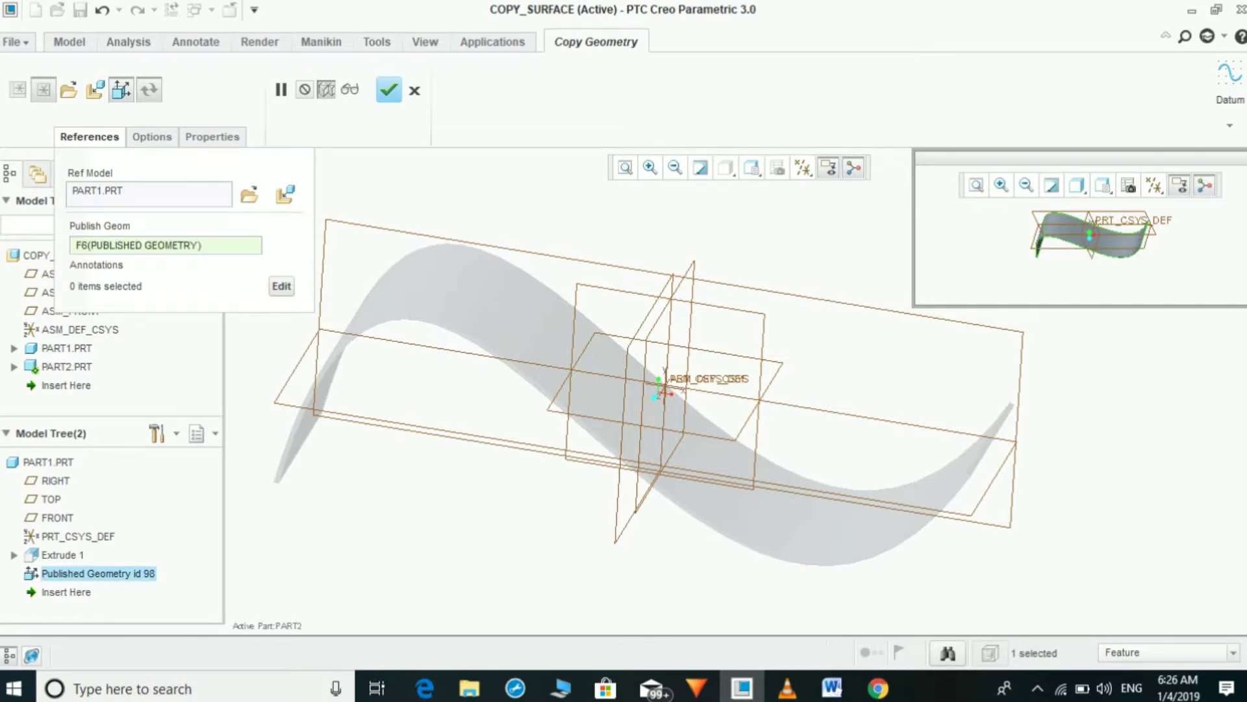
{"action": "left_click", "coordinate": [388, 89]}
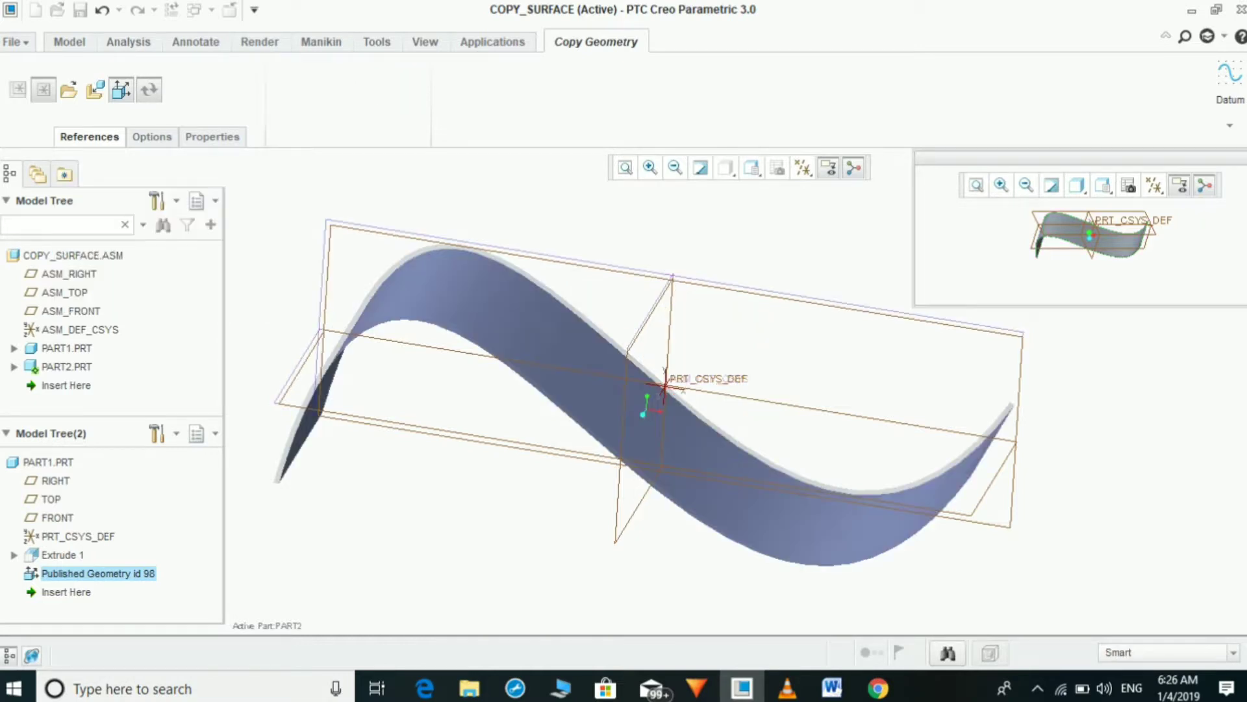
Hide PART1 so that only the copied surface in PART2 is displayed
{"action": "right_click", "coordinate": [73, 351]}
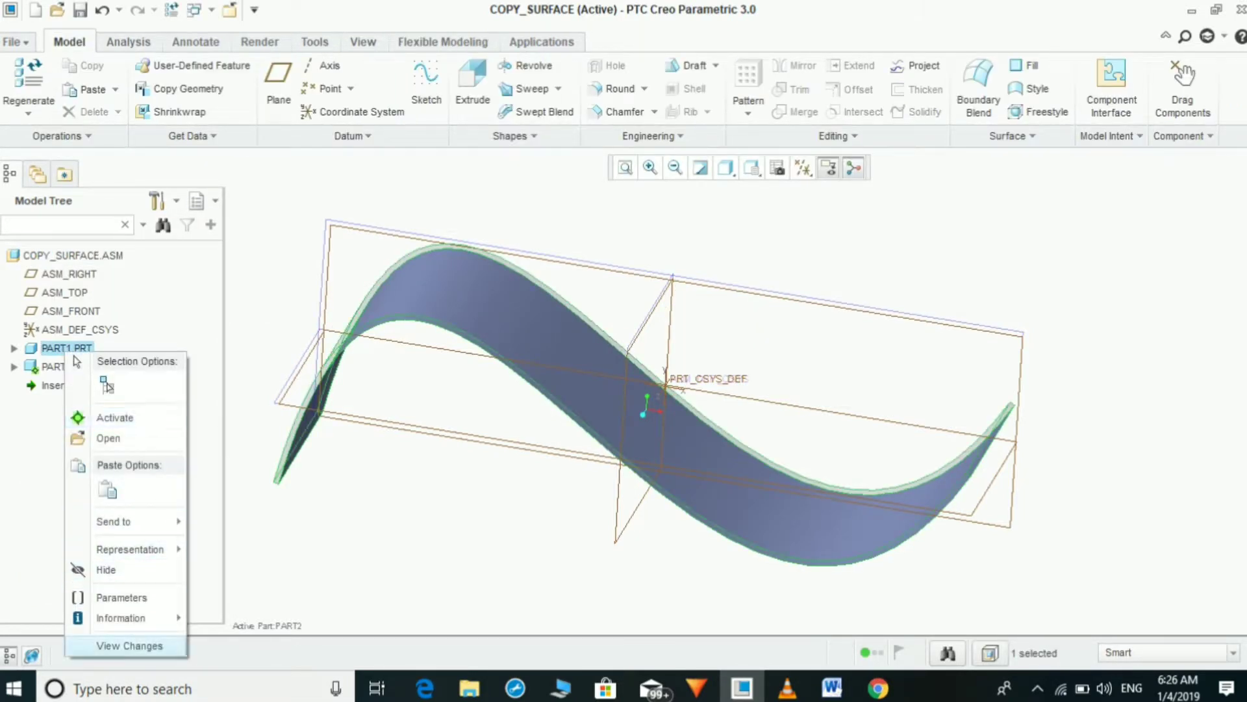
{"action": "key", "text": "Escape"}
{"action": "right_click", "coordinate": [109, 353]}
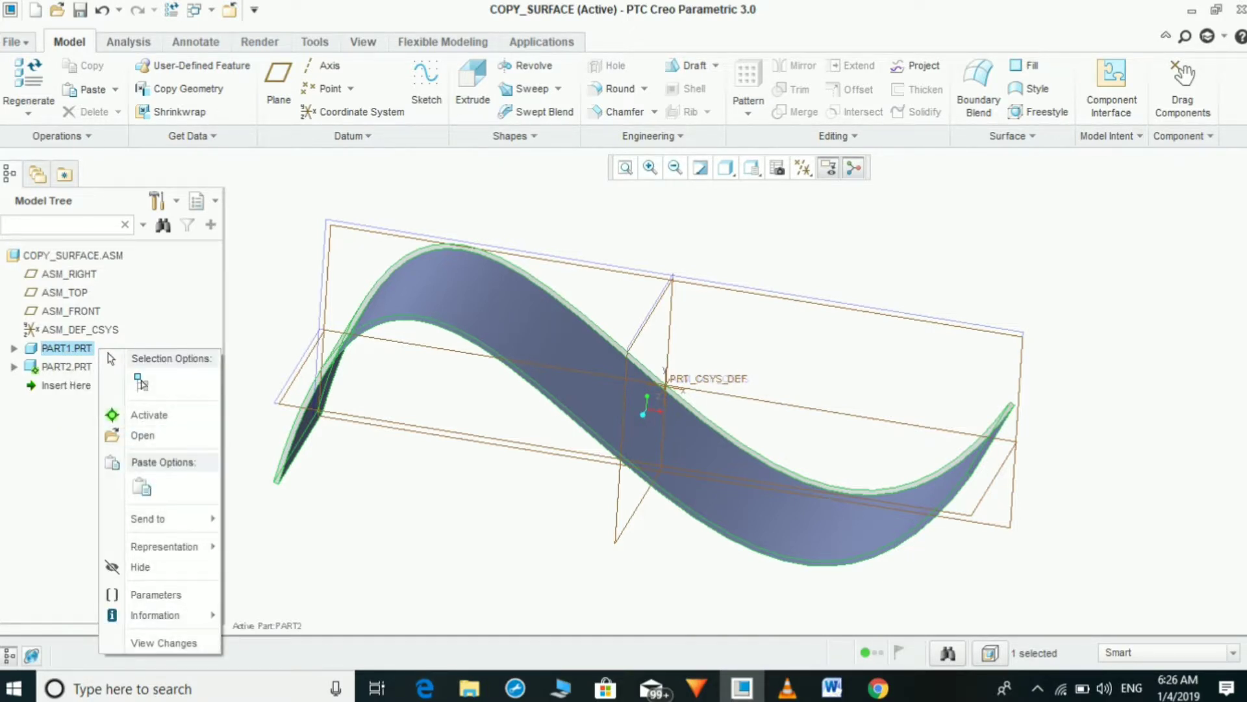
{"action": "left_click", "coordinate": [141, 567]}
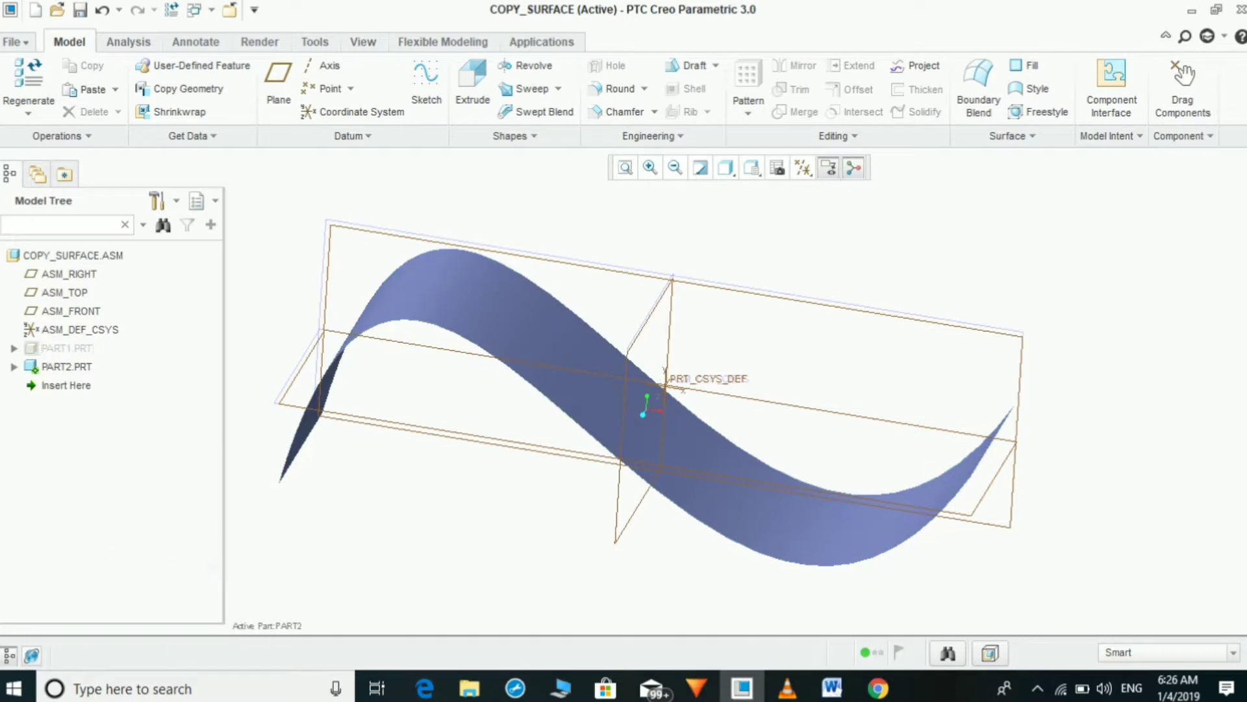
{"action": "middle_click_drag", "start_coordinate": [643, 422], "coordinate": [692, 396]}
{"action": "middle_click_drag", "start_coordinate": [682, 461], "coordinate": [694, 473]}
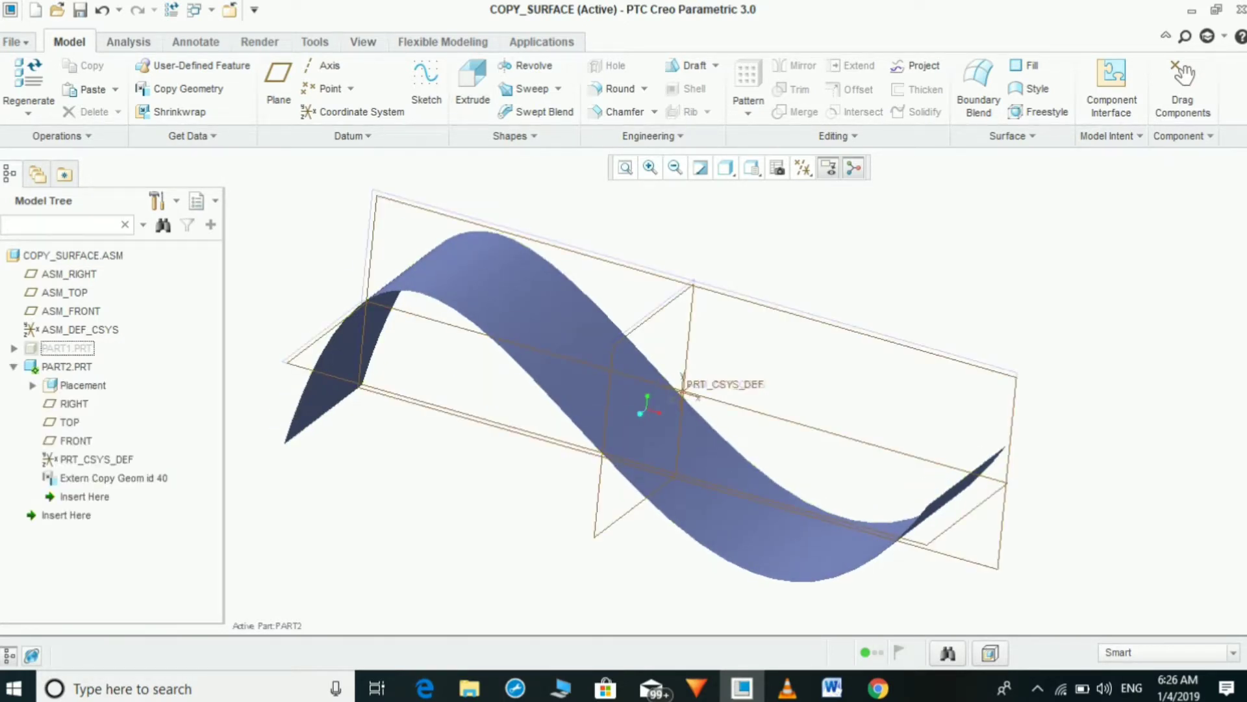
{"action": "key", "text": "Escape"}
Thicken the external copied wave surface in PART2 into a solid with a thickness of 2
{"action": "left_click", "coordinate": [113, 478]}
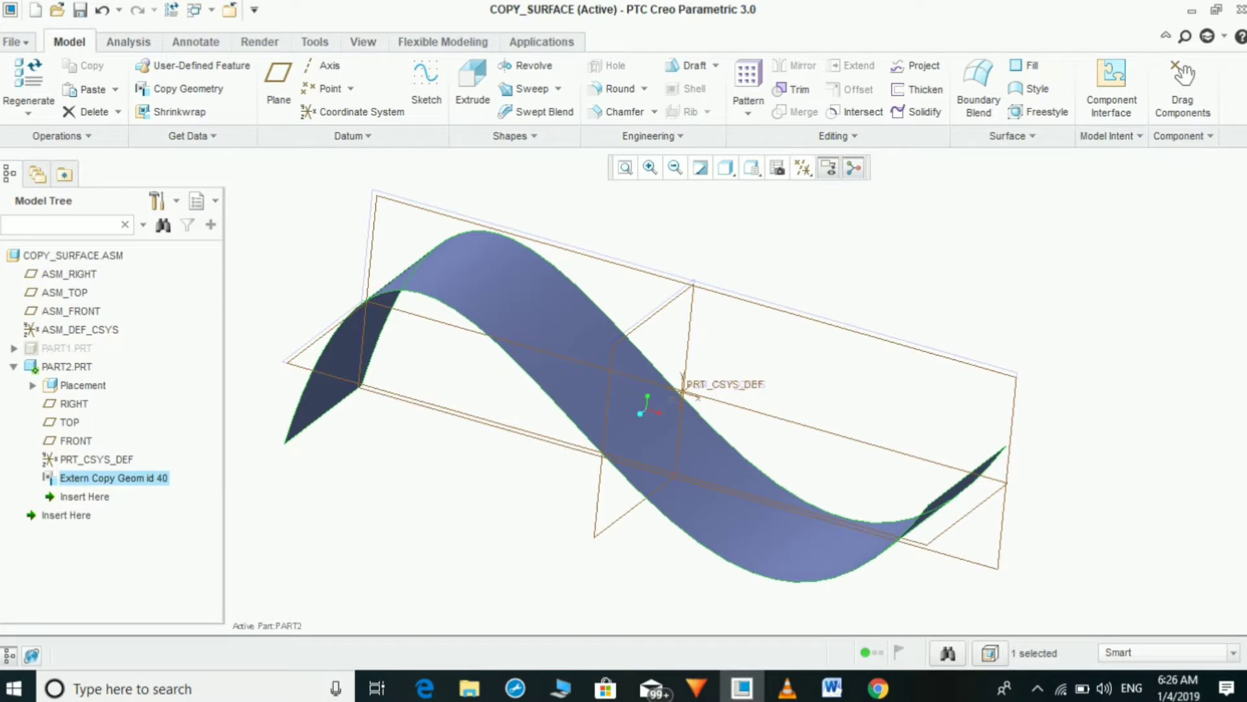
{"action": "left_click", "coordinate": [918, 89]}
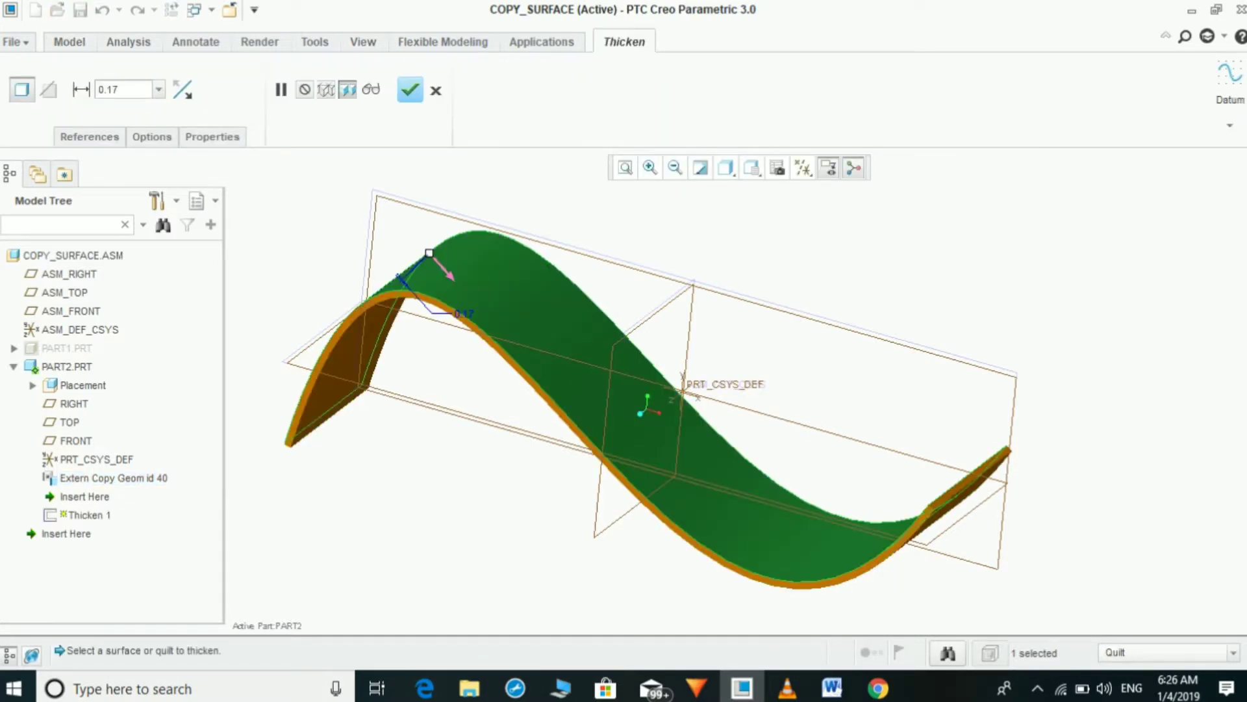
{"action": "left_click", "coordinate": [110, 89]}
{"action": "type", "text": "2"}
{"action": "key", "text": "Return"}
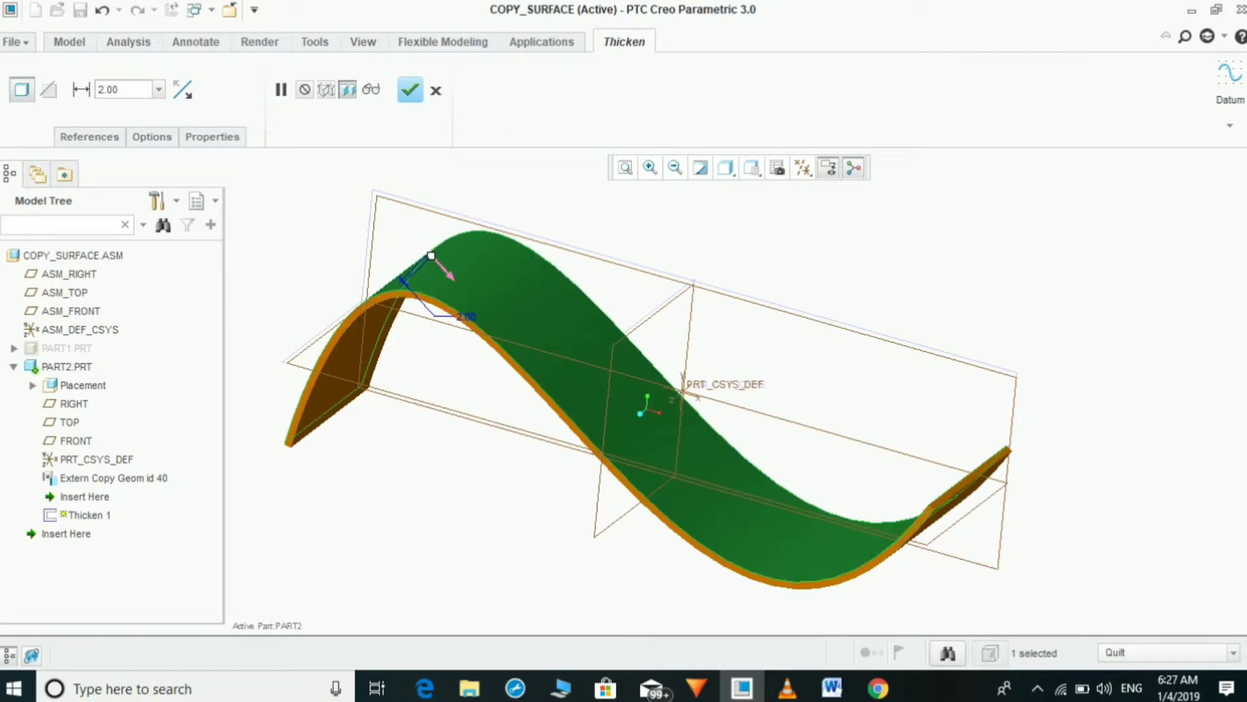
{"action": "key", "text": "ctrl+z"}
{"action": "left_click", "coordinate": [410, 89]}
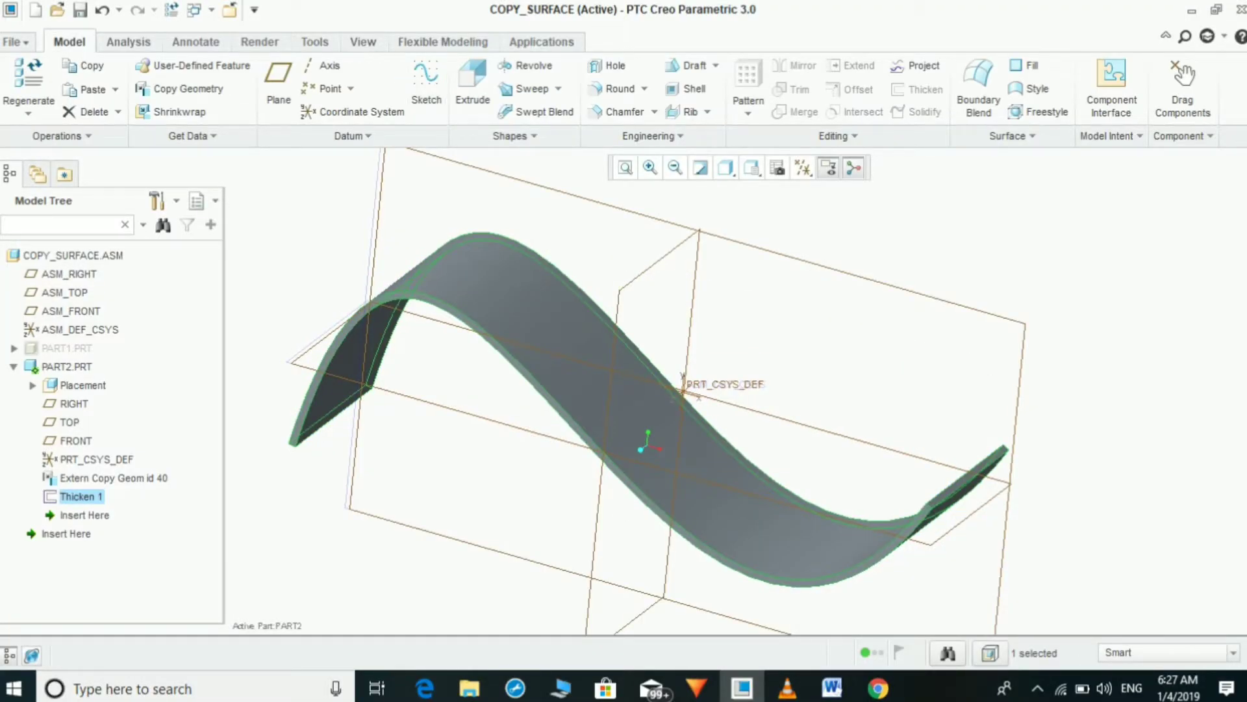
{"action": "key", "text": "Escape"}
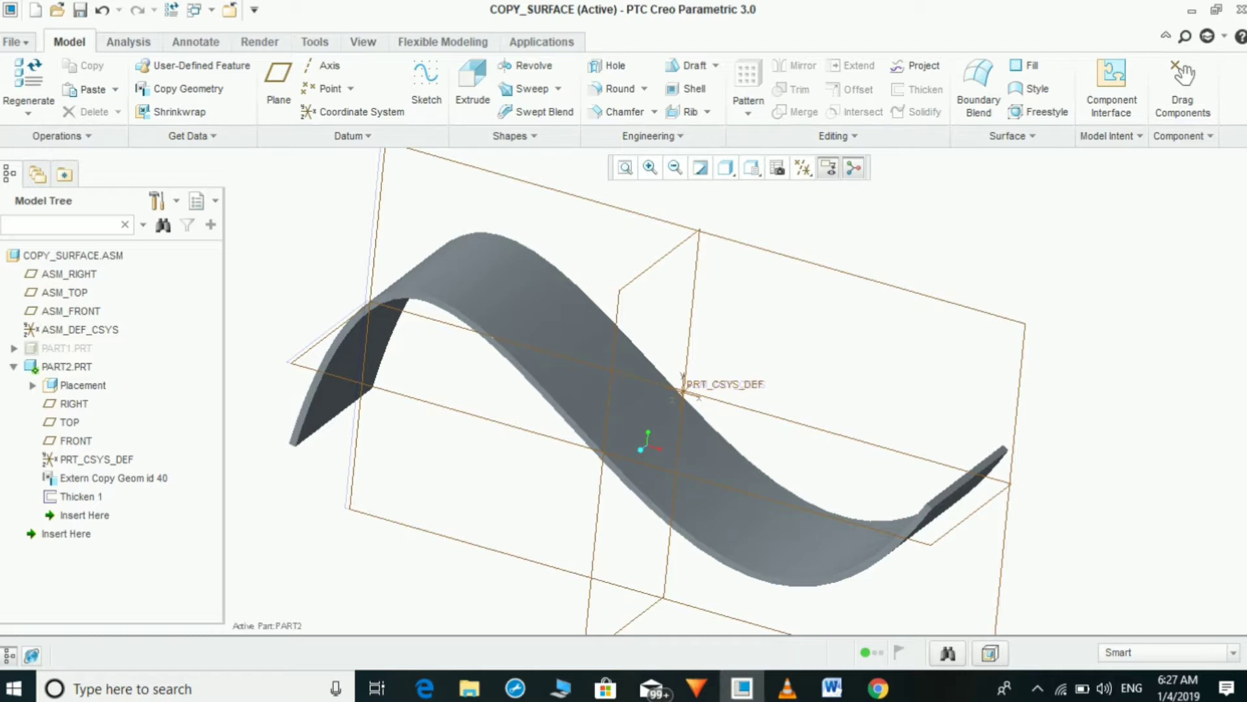
Collapse PART2's feature list and activate the top-level COPY_SURFACE assembly
{"action": "left_click", "coordinate": [14, 367]}
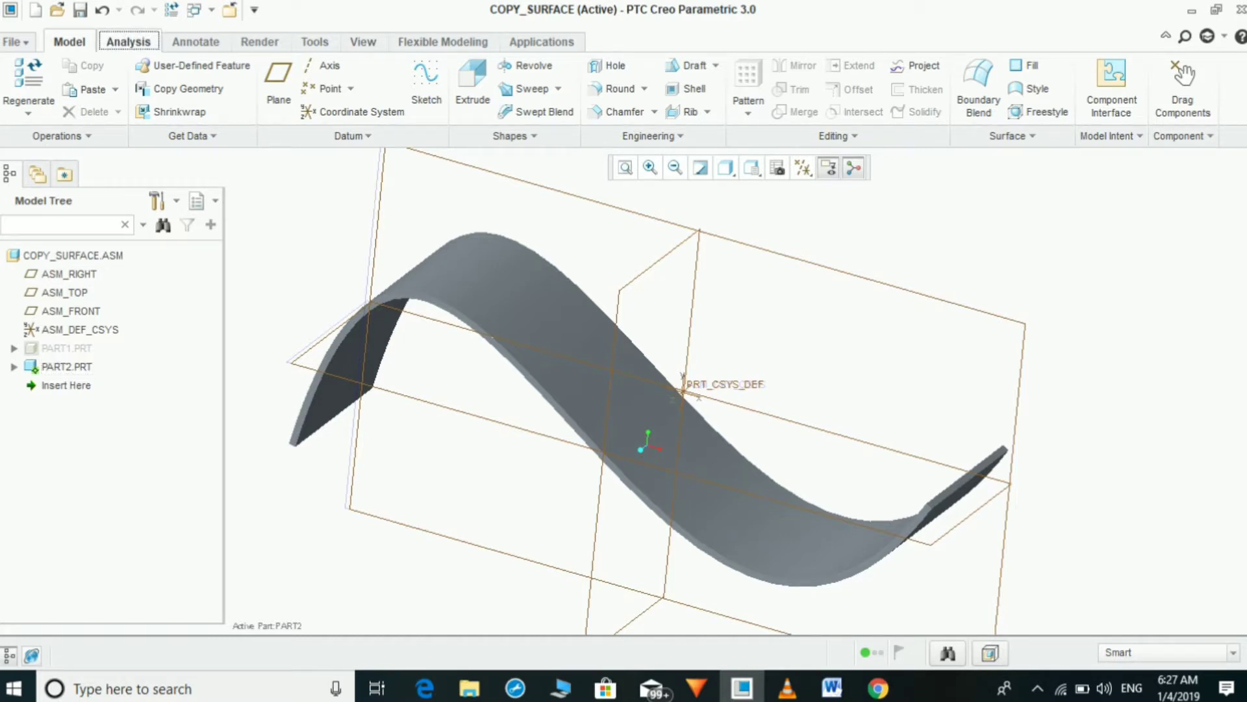
{"action": "left_click", "coordinate": [128, 42]}
{"action": "left_click", "coordinate": [70, 42]}
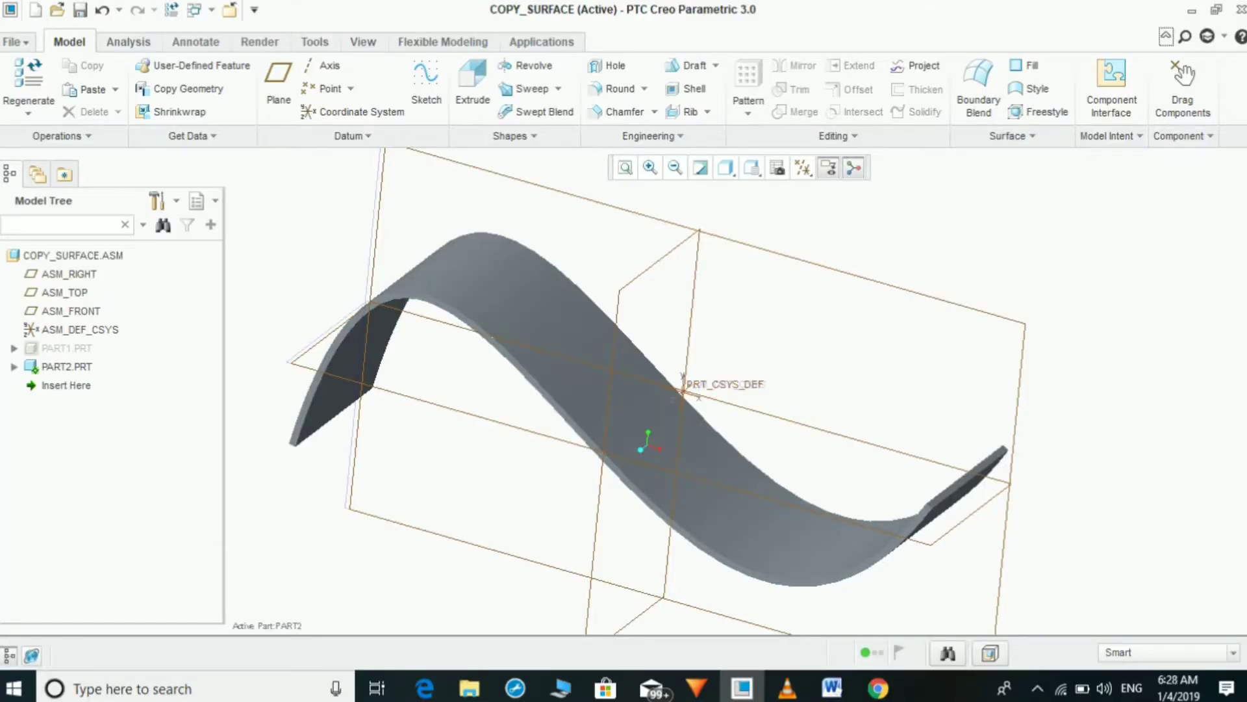
{"action": "right_click", "coordinate": [72, 255]}
{"action": "left_click", "coordinate": [111, 268]}
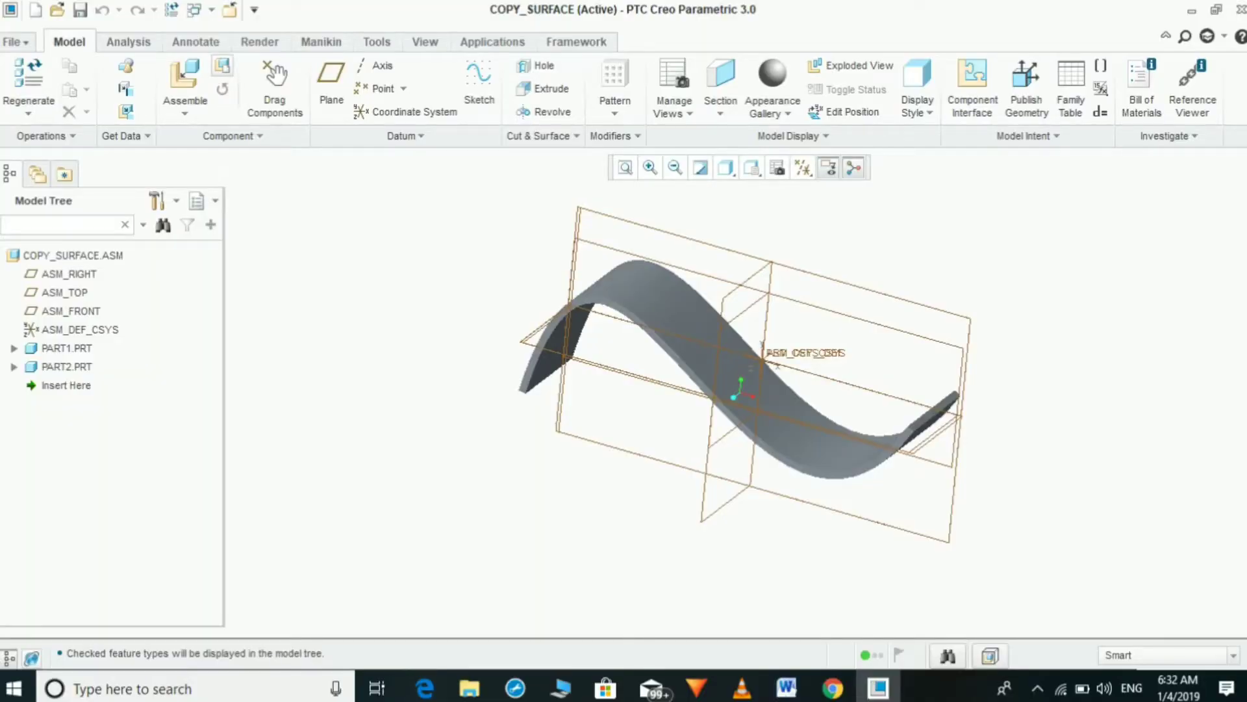
Create a new solid part component named Part3 in the assembly, copied from the existing inlbs_part_solid.prt template
{"action": "left_click", "coordinate": [222, 65]}
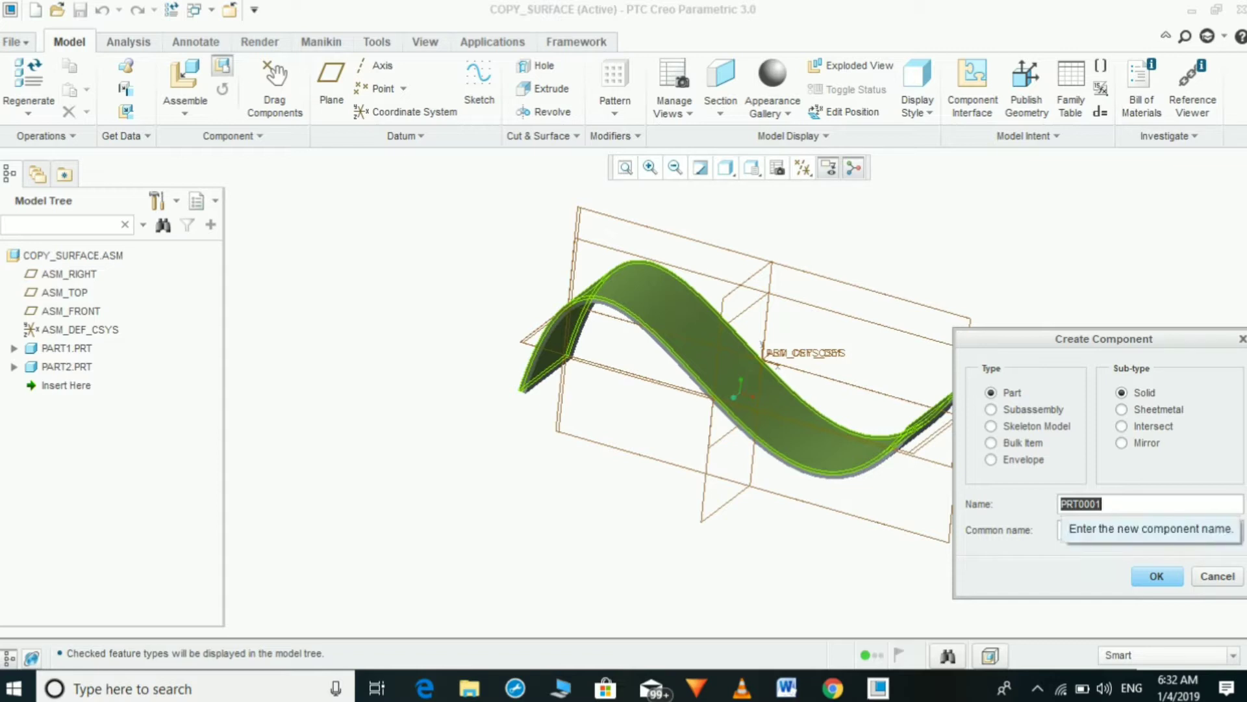
{"action": "type", "text": "Part"}
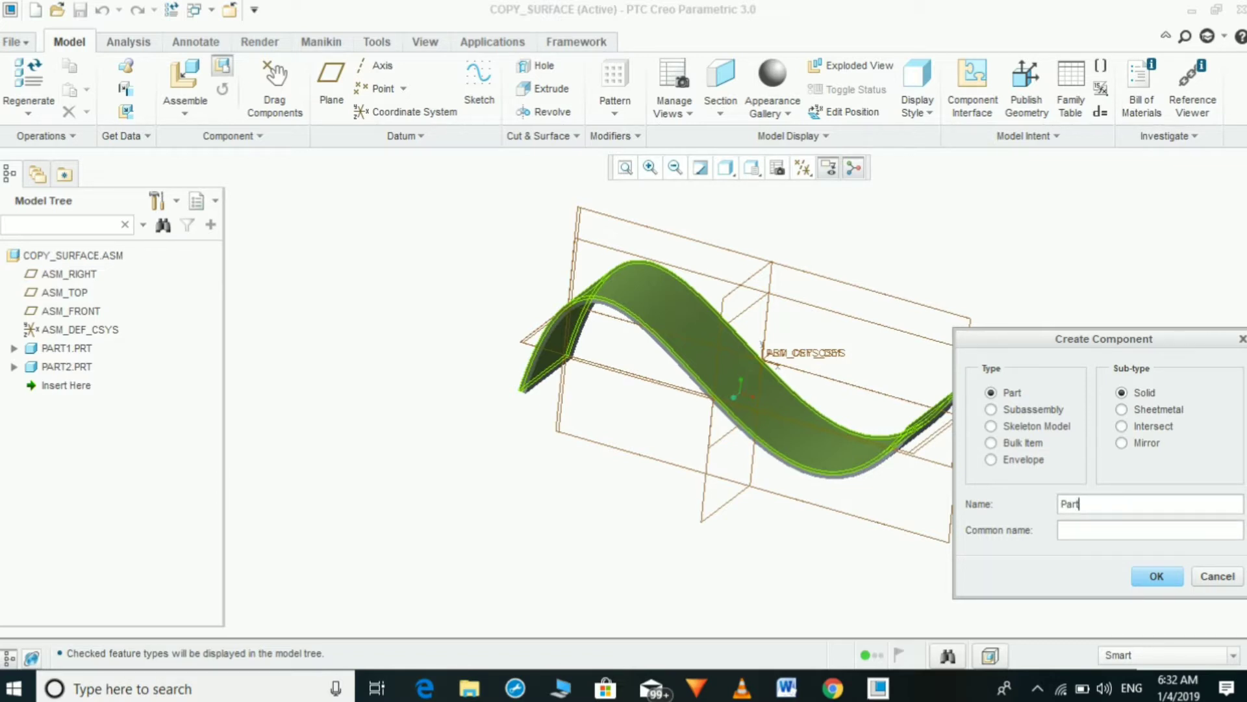
{"action": "type", "text": "3"}
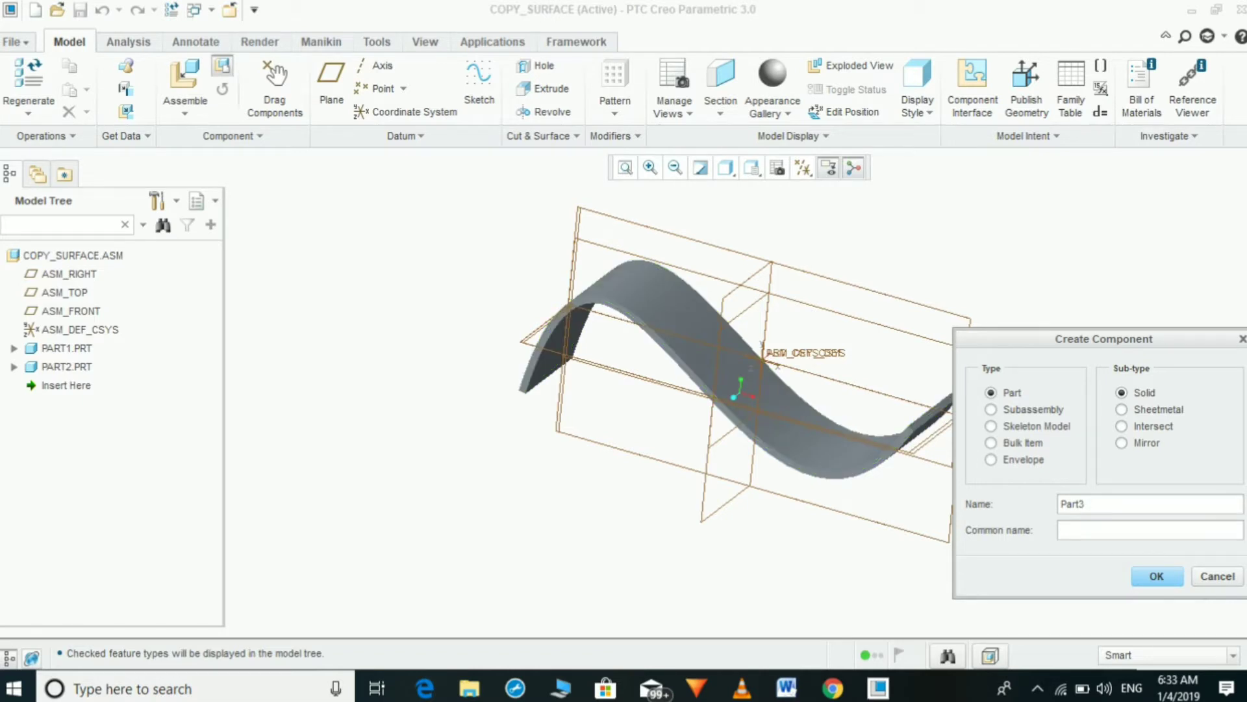
{"action": "key", "text": "Return"}
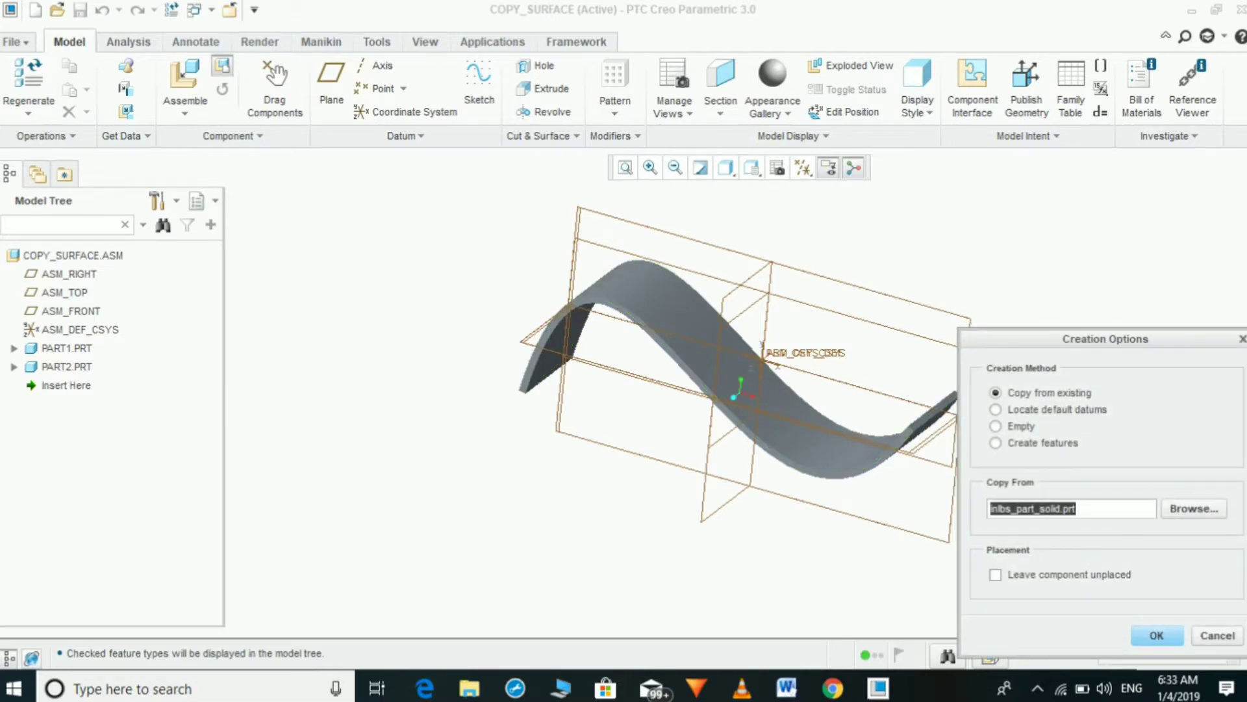
{"action": "left_click", "coordinate": [1156, 634]}
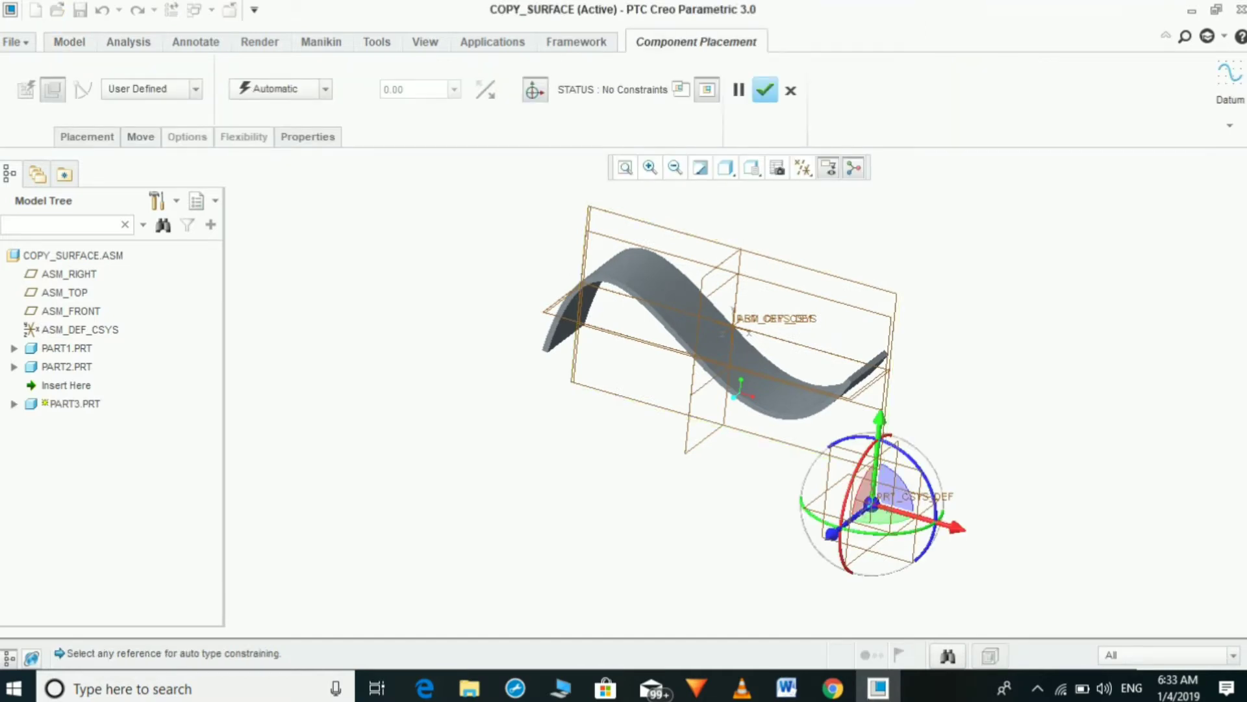
Place the new Part3 component with the Default constraint and save the assembly
{"action": "left_click", "coordinate": [326, 89]}
{"action": "left_click", "coordinate": [268, 276]}
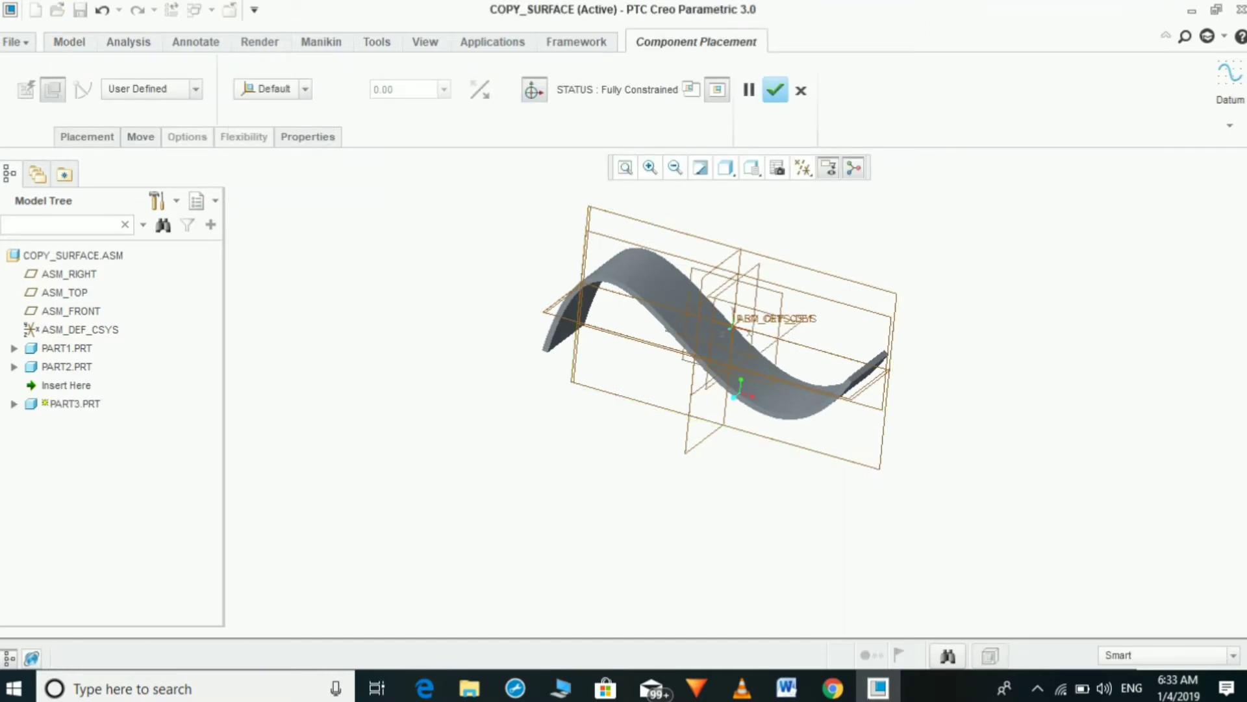
{"action": "left_click", "coordinate": [775, 90]}
{"action": "key", "text": "ctrl+s"}
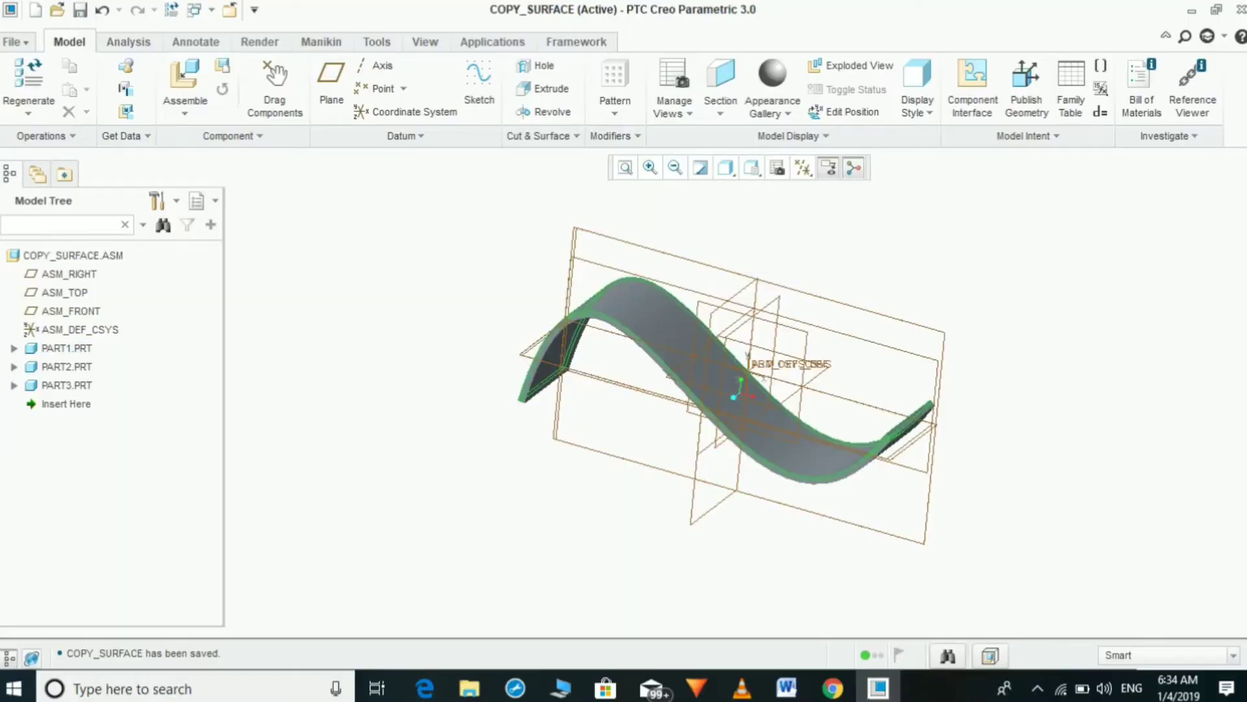
Hide the PART1 and PART2 components in the COPY_SURFACE assembly
{"action": "left_click", "coordinate": [65, 348]}
{"action": "right_click", "coordinate": [65, 348]}
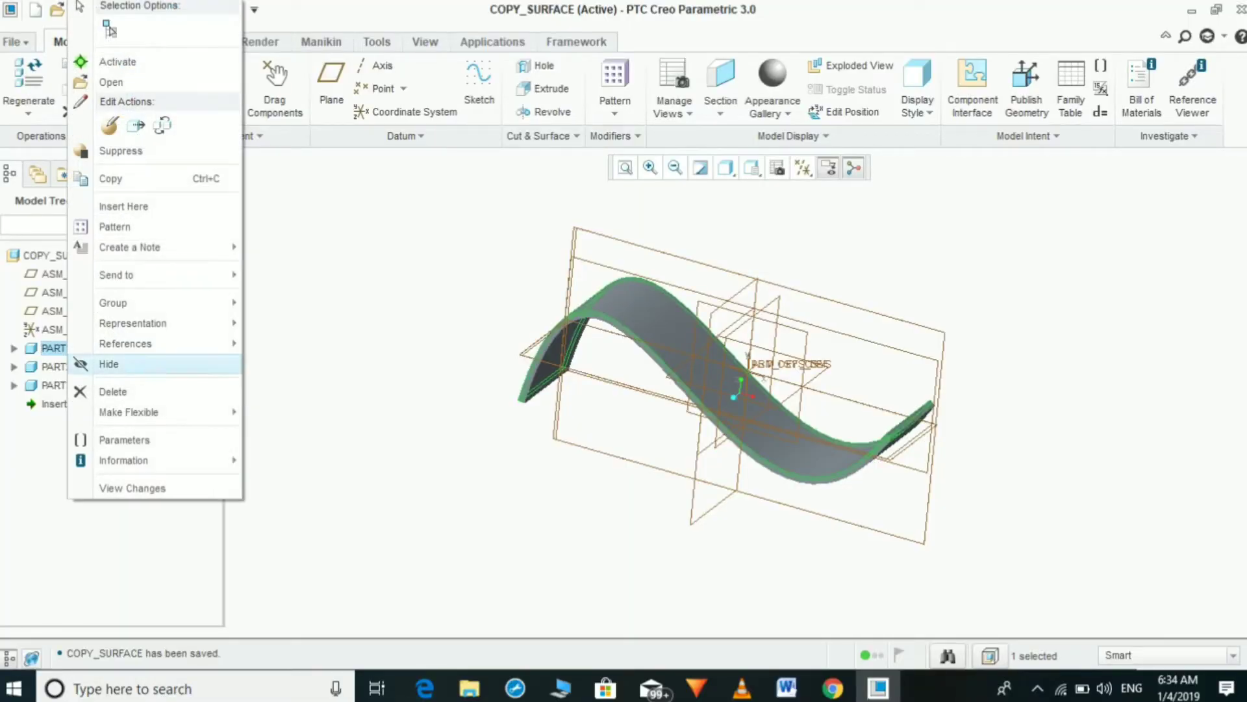
{"action": "left_click", "coordinate": [108, 363]}
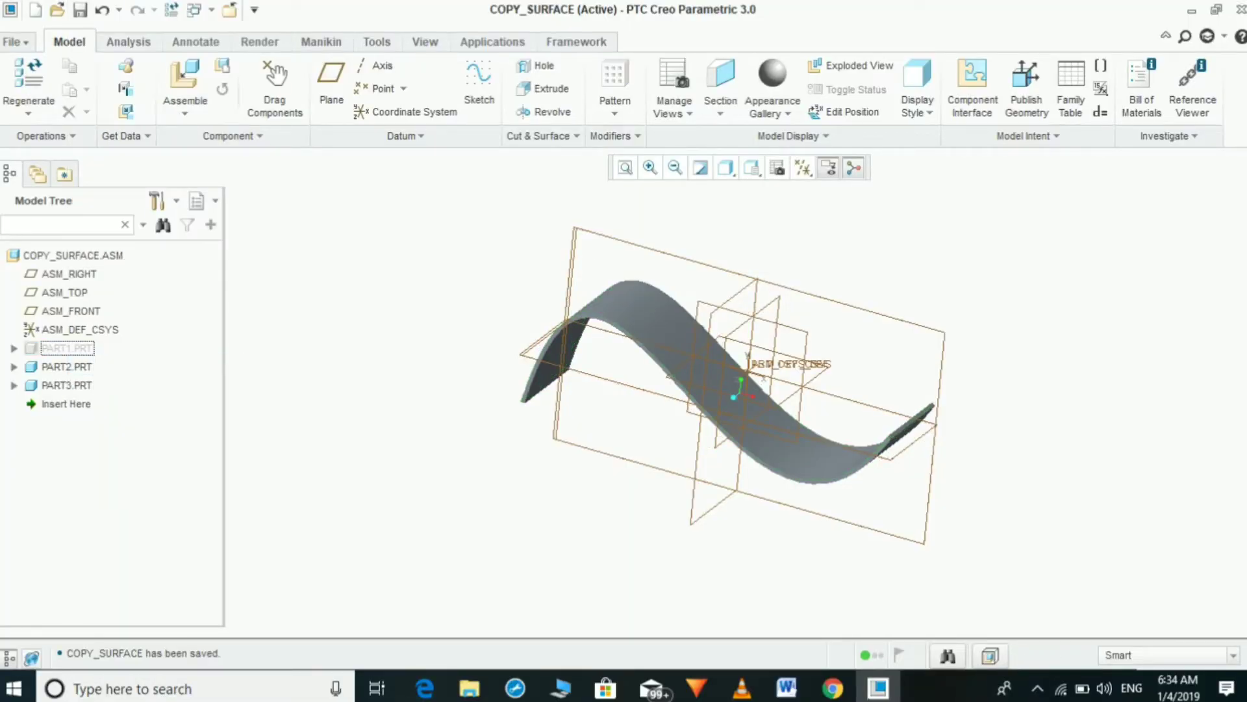
{"action": "left_click", "coordinate": [65, 366]}
{"action": "right_click", "coordinate": [65, 366]}
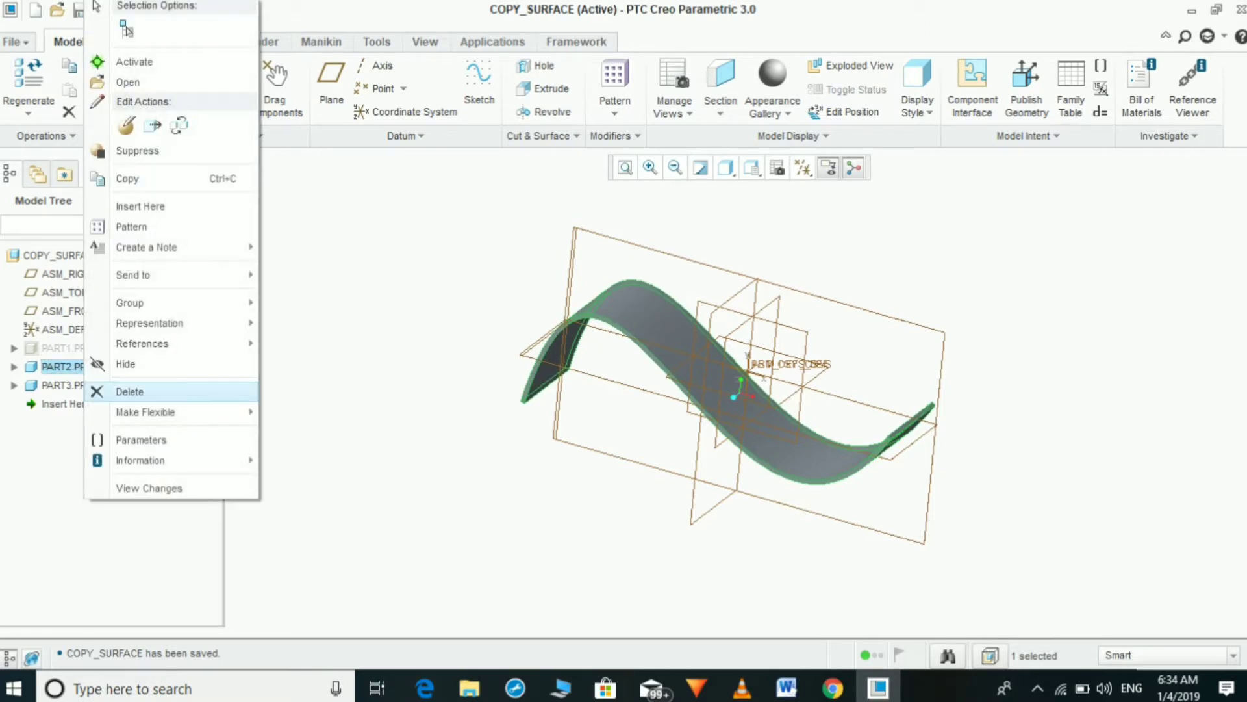
{"action": "left_click", "coordinate": [124, 364]}
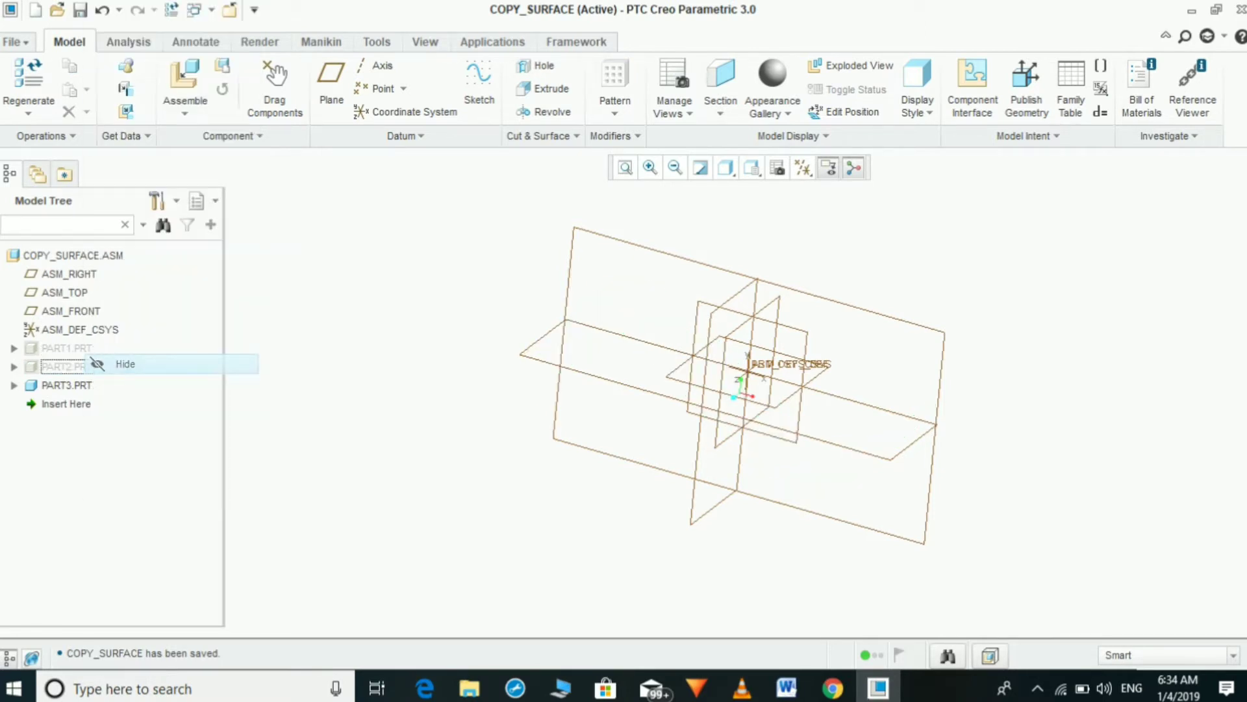
Unhide PART1 and activate PART3 for editing within the assembly
{"action": "left_click", "coordinate": [65, 367]}
{"action": "left_click", "coordinate": [65, 348]}
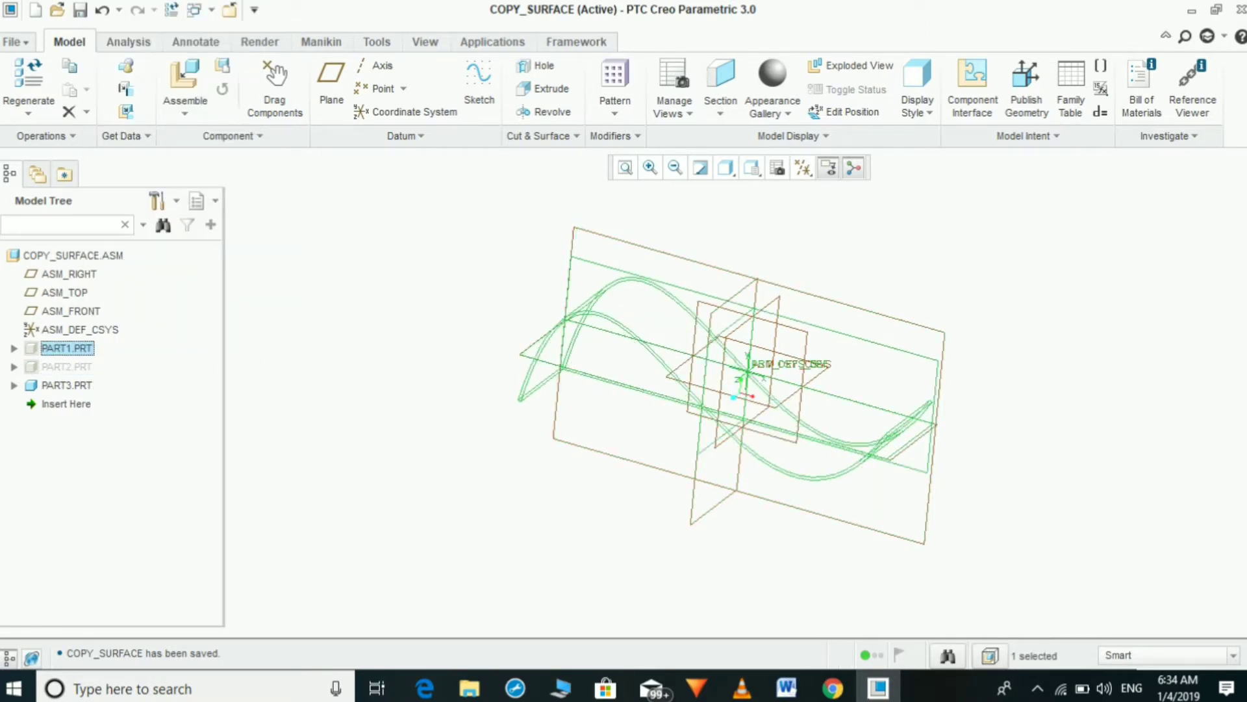
{"action": "right_click", "coordinate": [65, 348]}
{"action": "left_click", "coordinate": [113, 364]}
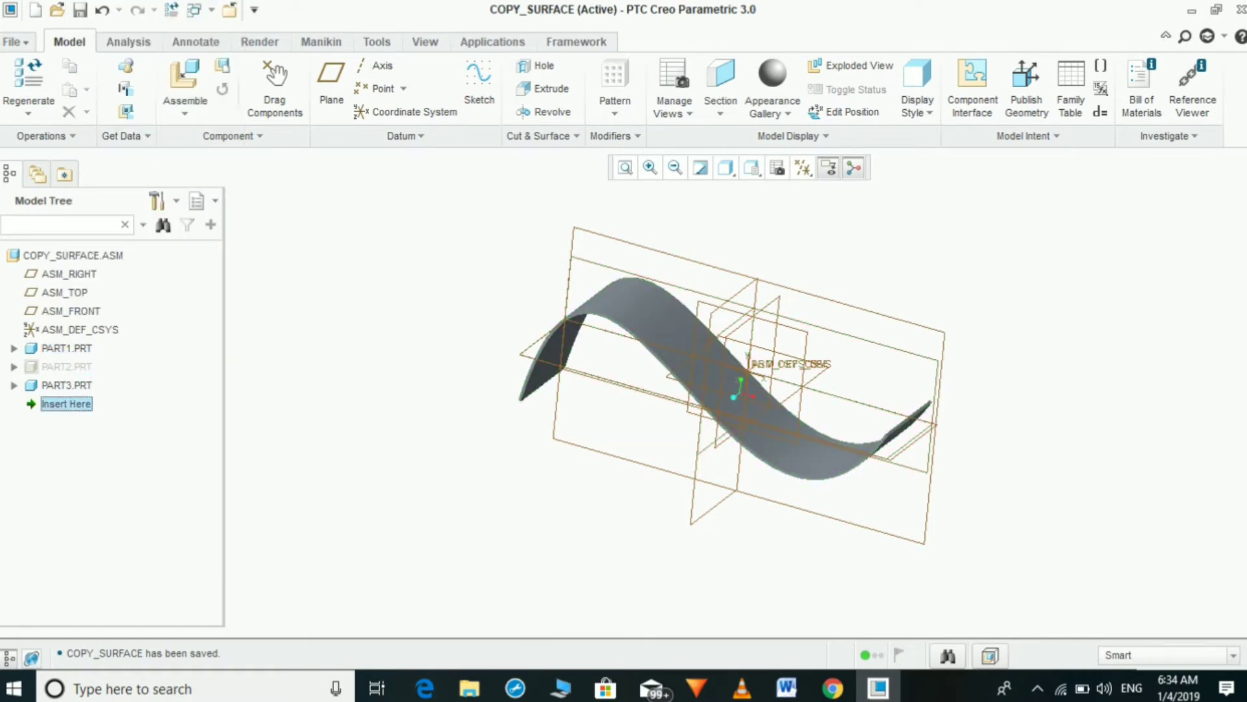
{"action": "right_click", "coordinate": [65, 384]}
{"action": "left_click", "coordinate": [108, 62]}
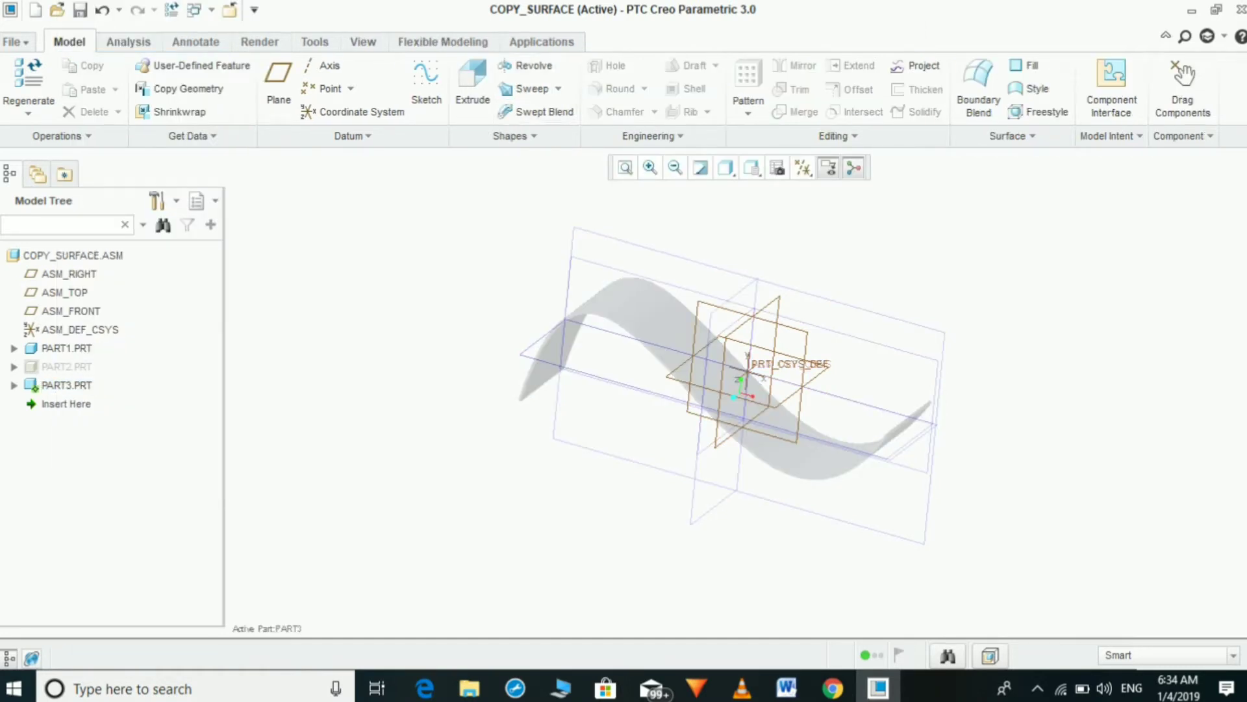
Copy PART1's wave surface into PART3 with Copy Geometry, turning off the published-geometry-only option and selecting the surface directly
{"action": "left_click", "coordinate": [189, 88]}
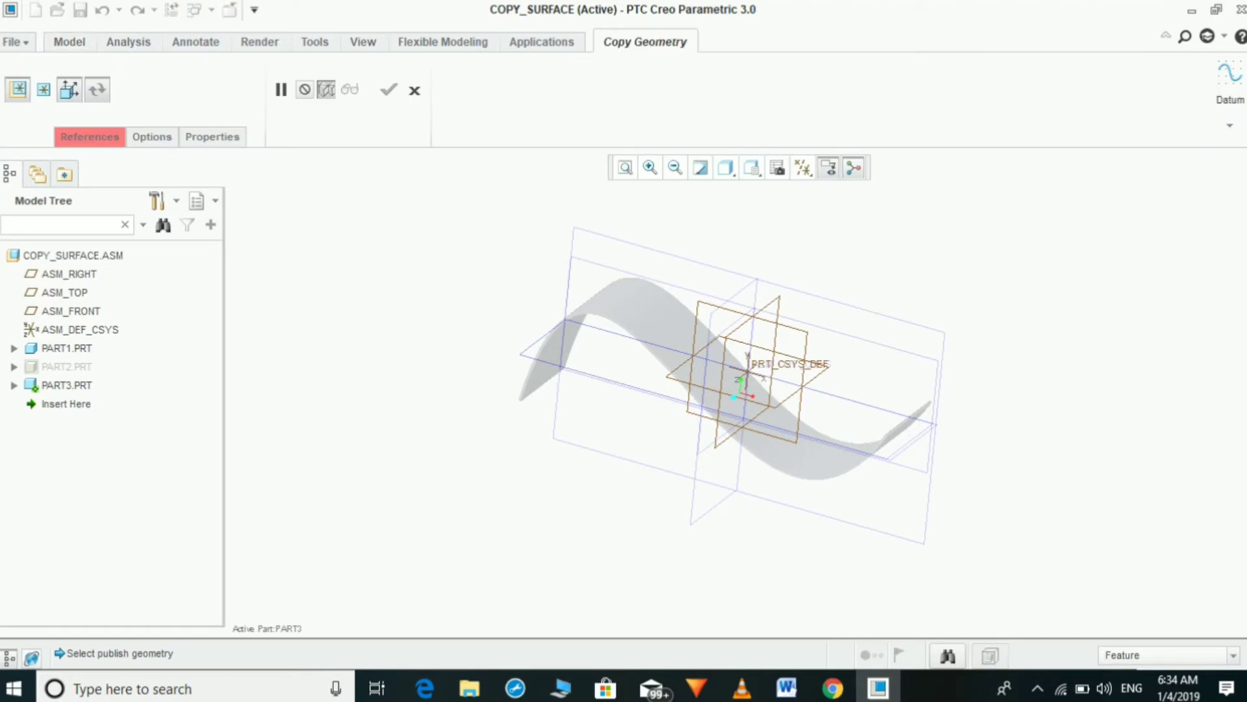
{"action": "left_click", "coordinate": [69, 90]}
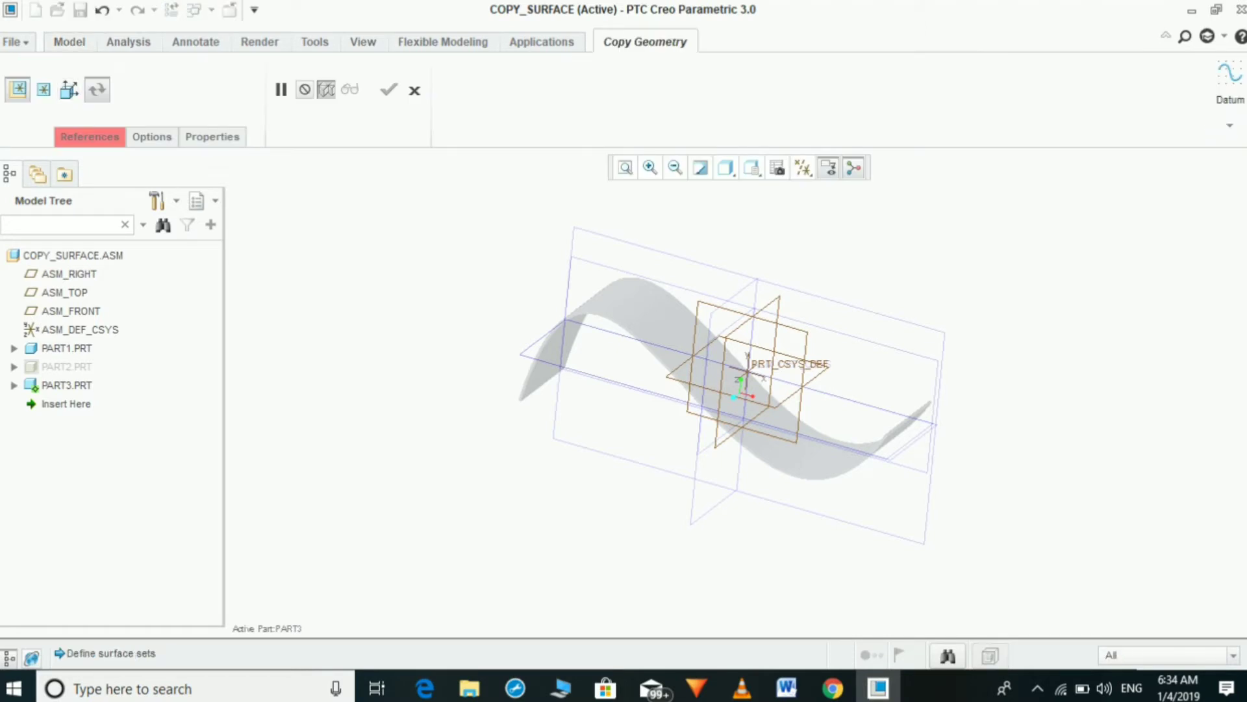
{"action": "mouse_move", "coordinate": [747, 449]}
{"action": "middle_mouse_down"}
{"action": "mouse_move", "coordinate": [744, 386]}
{"action": "mouse_move", "coordinate": [711, 325]}
{"action": "mouse_move", "coordinate": [725, 432]}
{"action": "middle_mouse_up"}
{"action": "left_click", "coordinate": [712, 348]}
{"action": "left_click", "coordinate": [389, 90]}
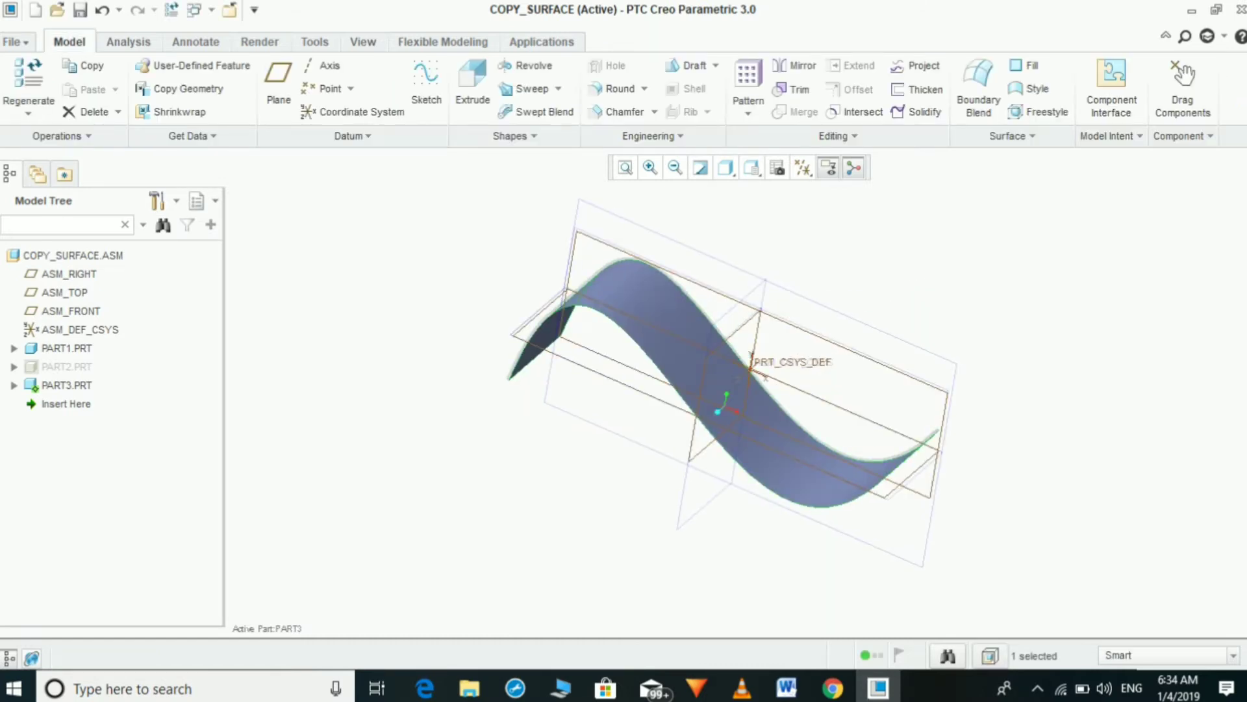
Hide PART1 so that only PART3's copied wave surface is displayed
{"action": "left_click", "coordinate": [79, 330]}
{"action": "right_click", "coordinate": [85, 333]}
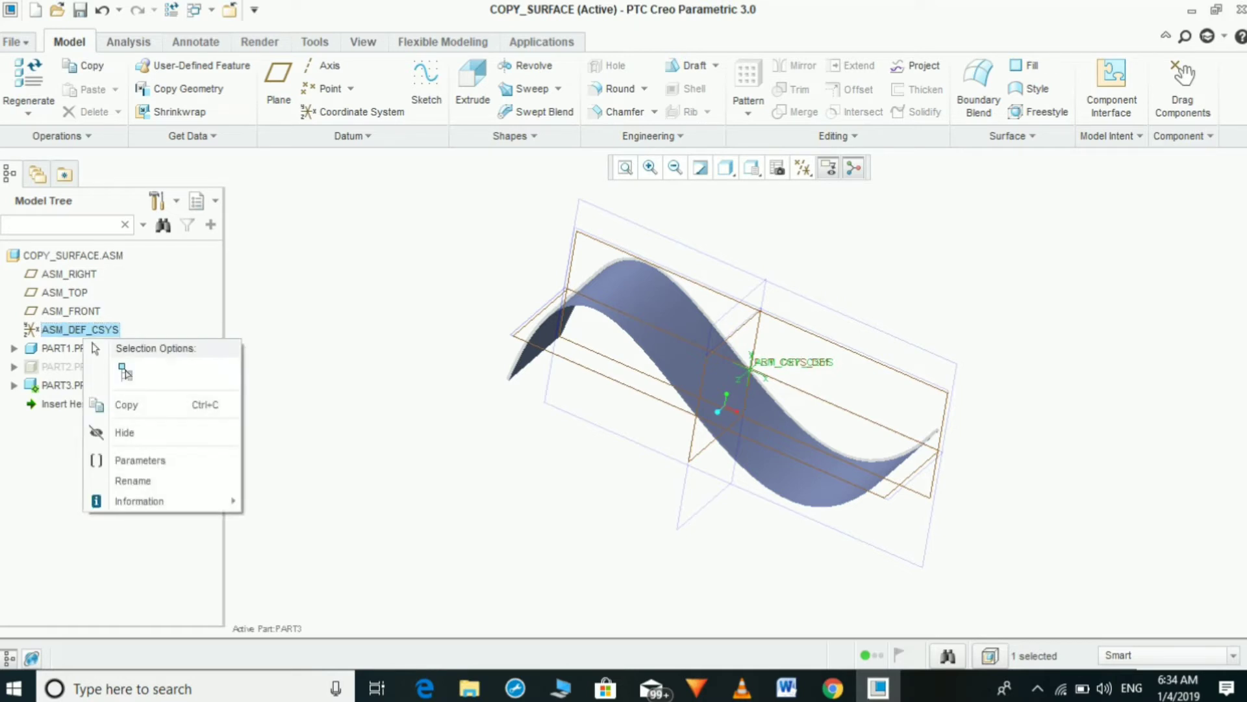
{"action": "key", "text": "Escape"}
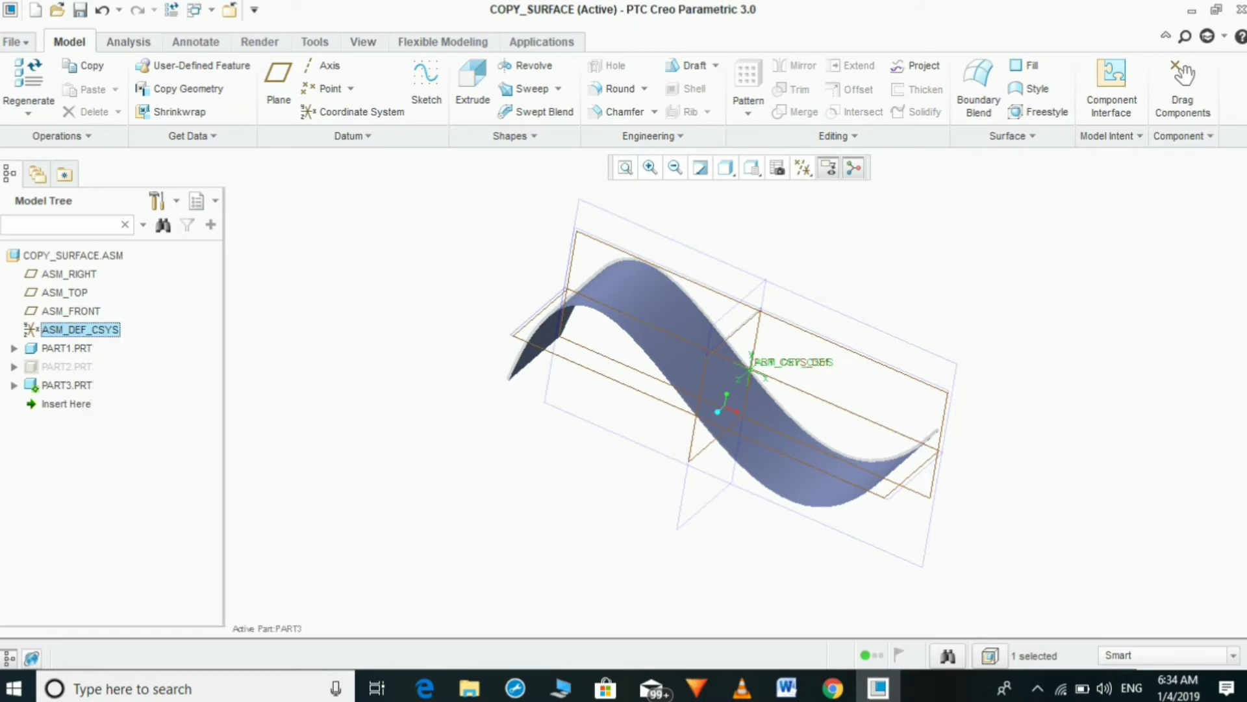
{"action": "right_click", "coordinate": [62, 349]}
{"action": "left_click", "coordinate": [97, 516]}
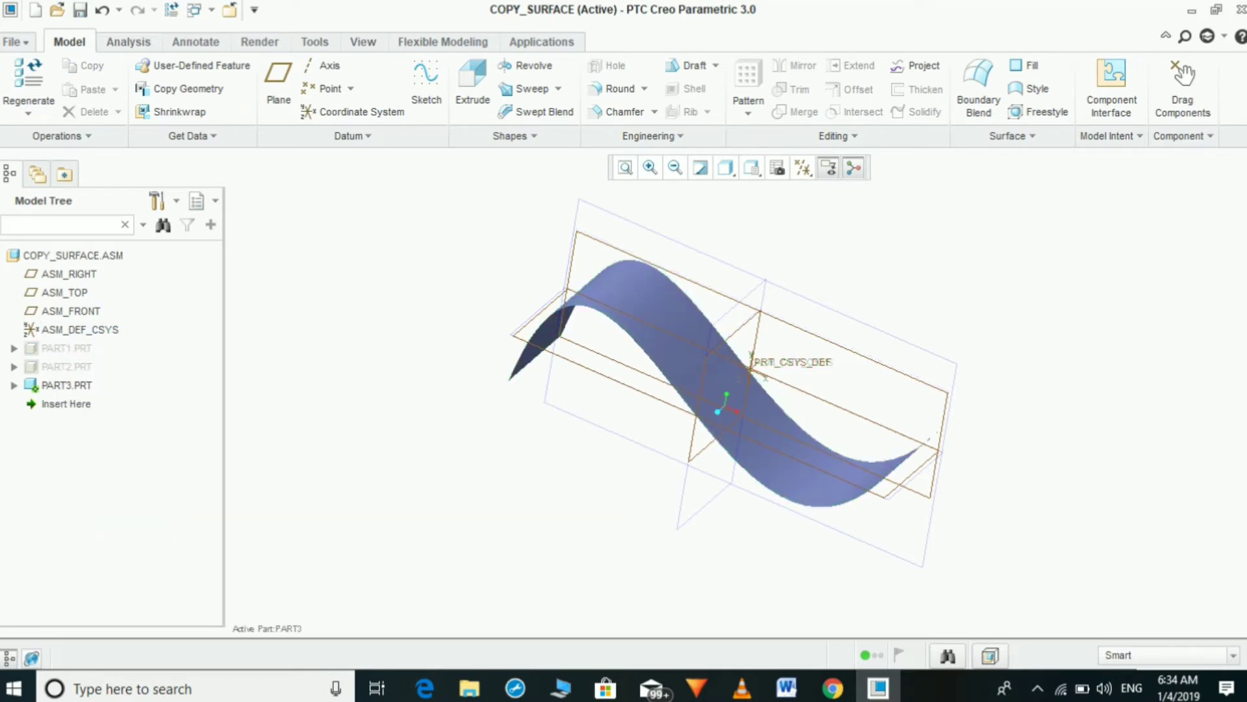
Thicken PART3's copied wave surface into a solid with a thickness of 3
{"action": "mouse_move", "coordinate": [728, 403]}
{"action": "middle_mouse_down"}
{"action": "mouse_move", "coordinate": [786, 354]}
{"action": "mouse_move", "coordinate": [718, 403]}
{"action": "middle_mouse_up"}
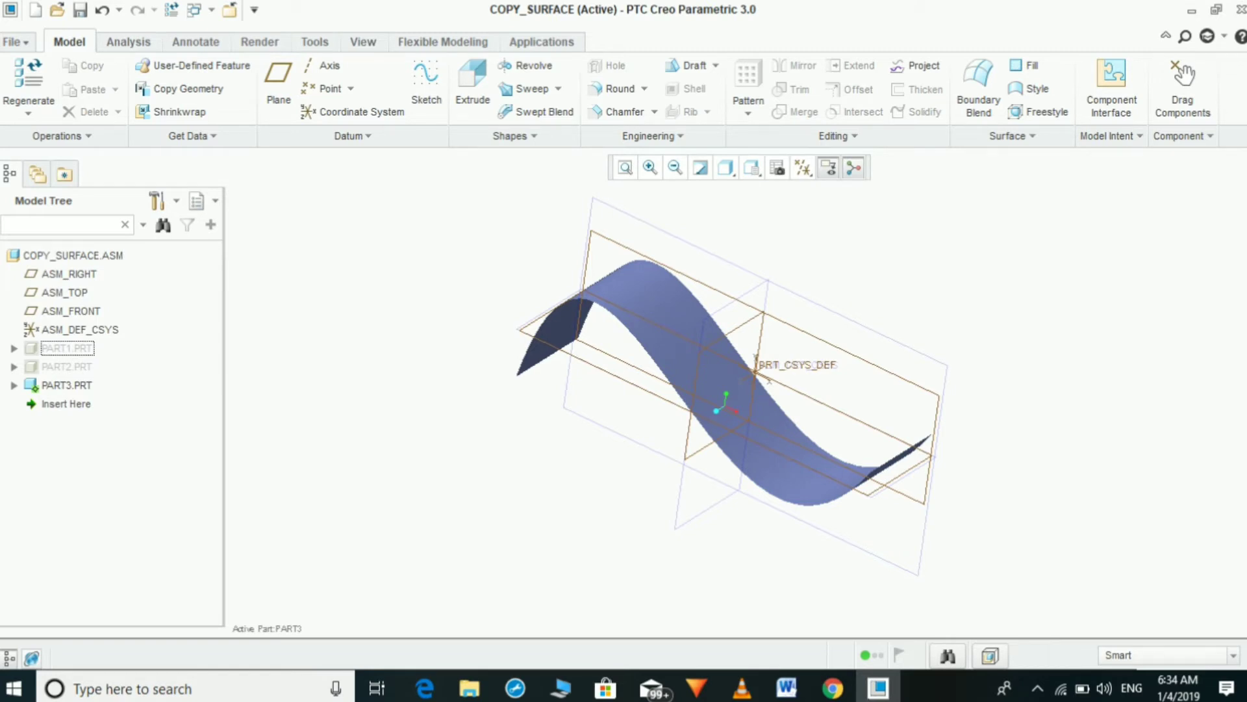
{"action": "left_click", "coordinate": [13, 385]}
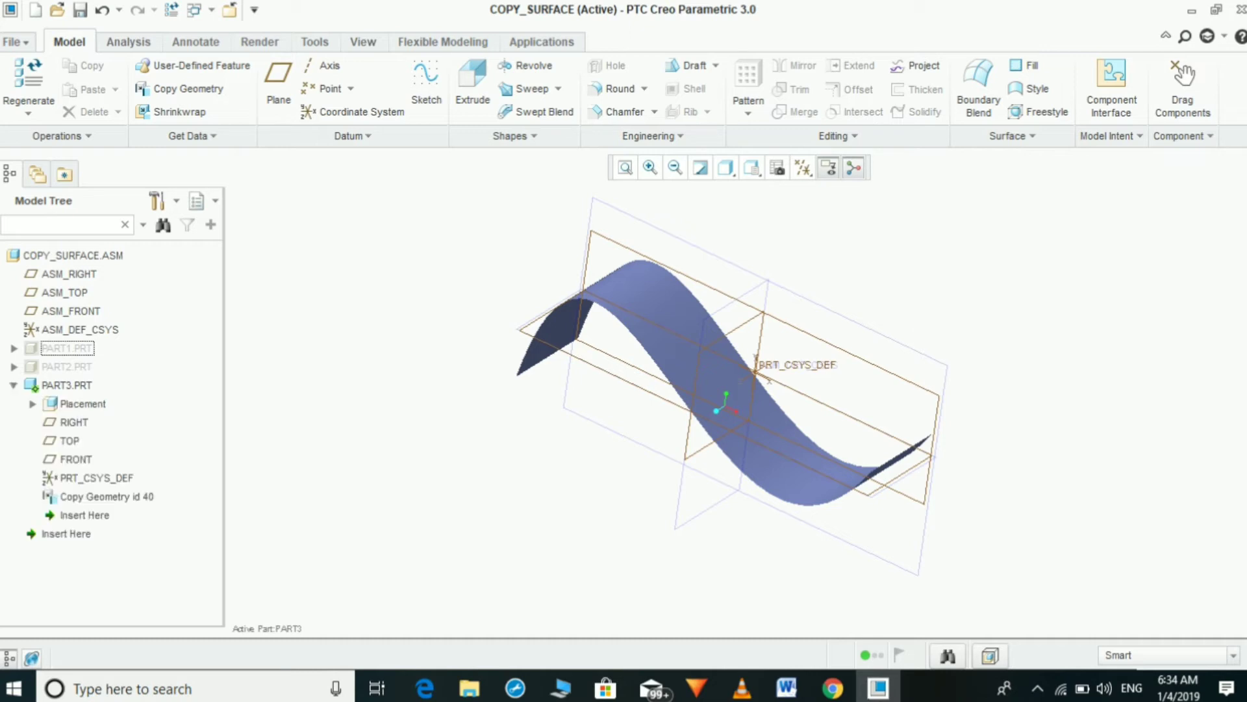
{"action": "left_click", "coordinate": [106, 496]}
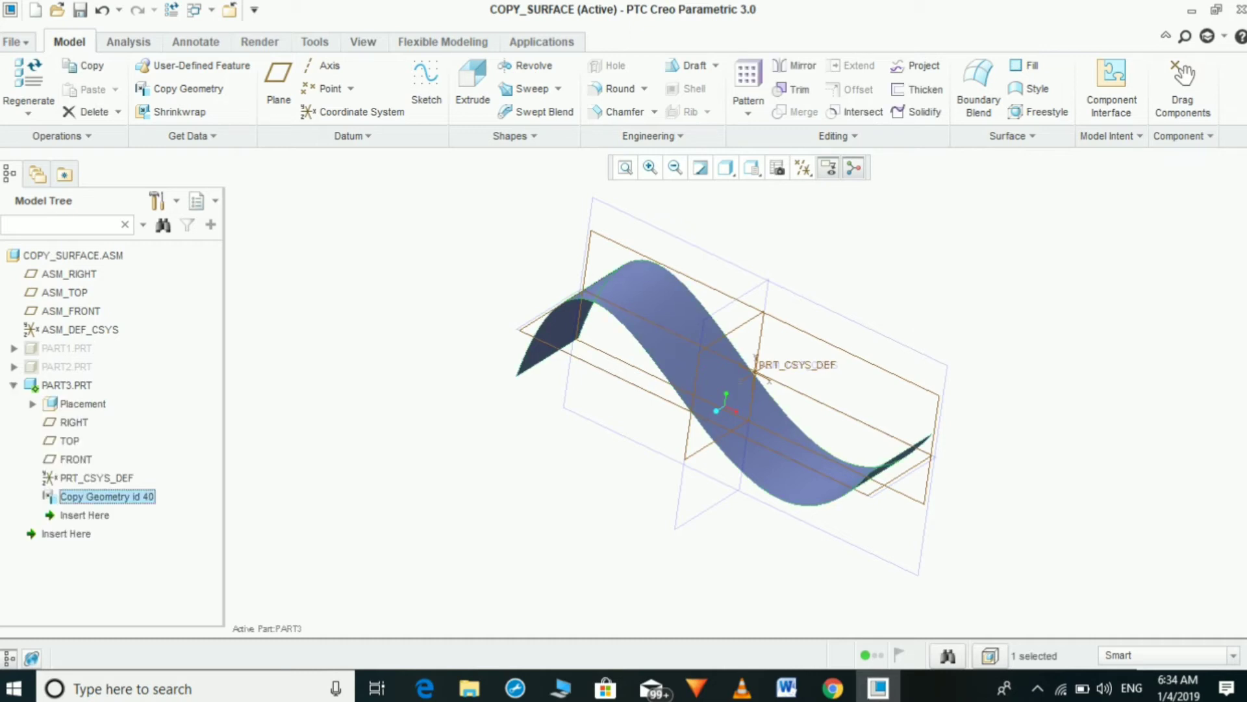
{"action": "left_click", "coordinate": [918, 89]}
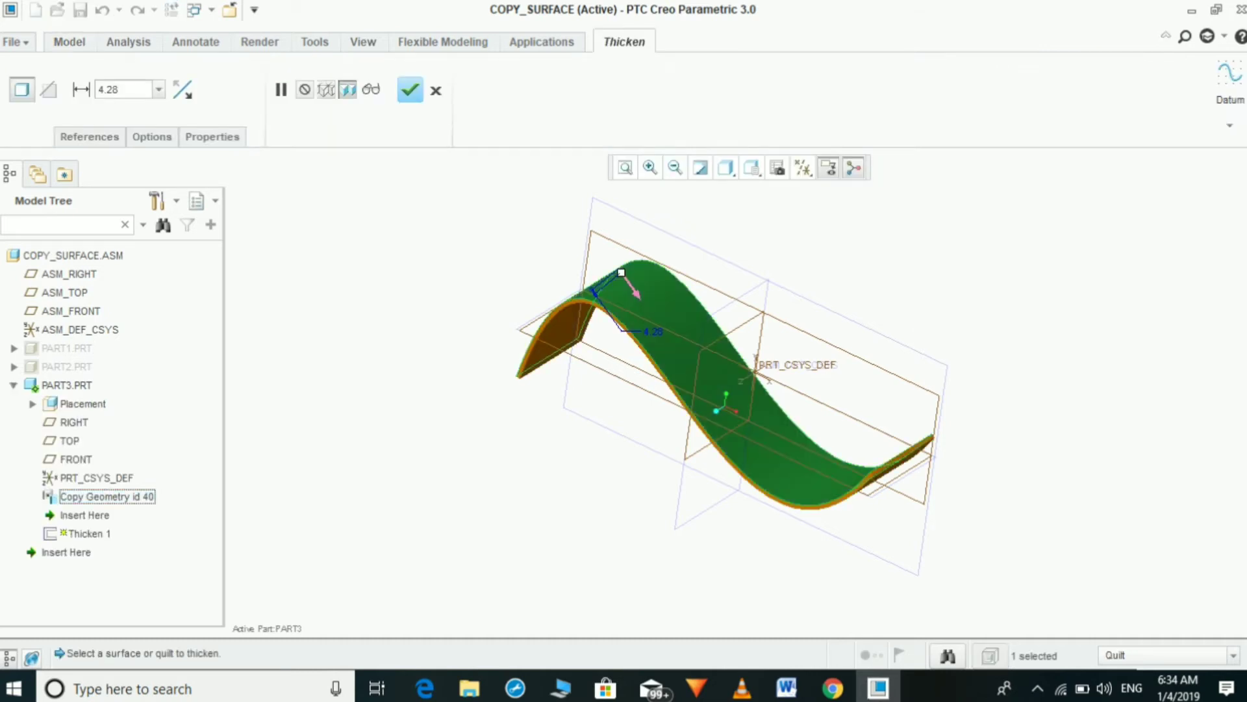
{"action": "middle_click_drag", "start_coordinate": [734, 364], "coordinate": [705, 374]}
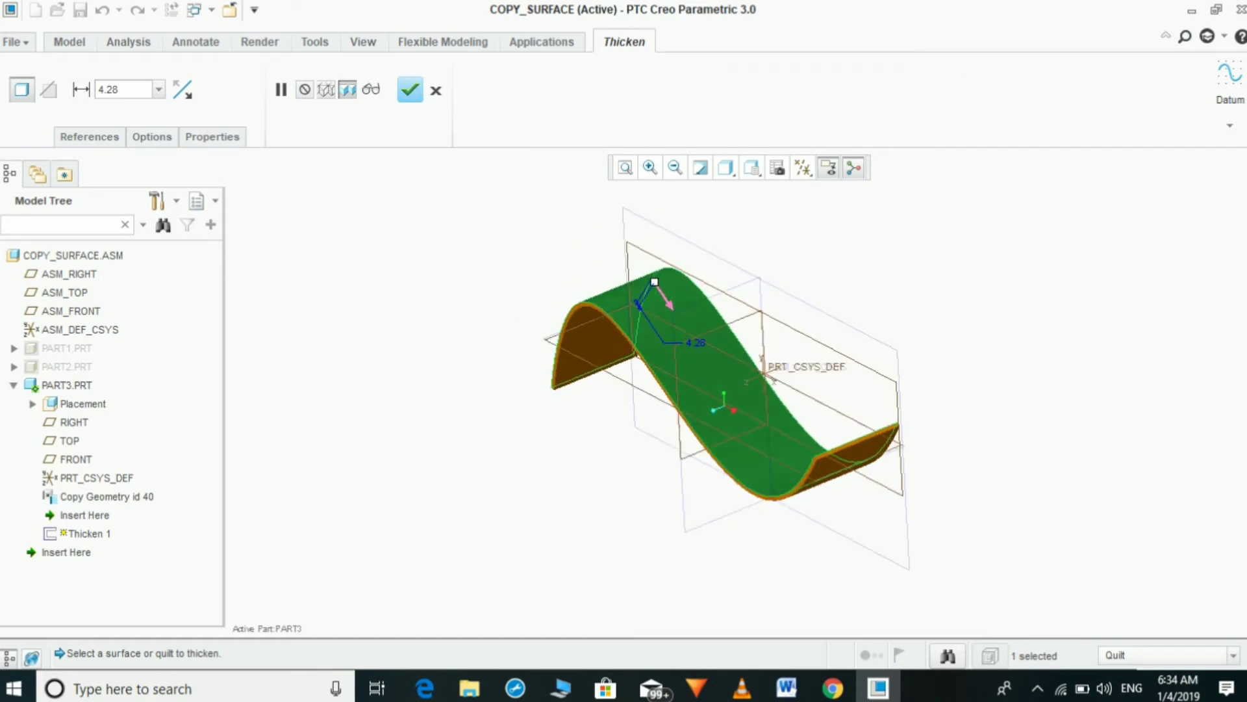
{"action": "left_click", "coordinate": [116, 90]}
{"action": "type", "text": "3"}
{"action": "key", "text": "Return"}
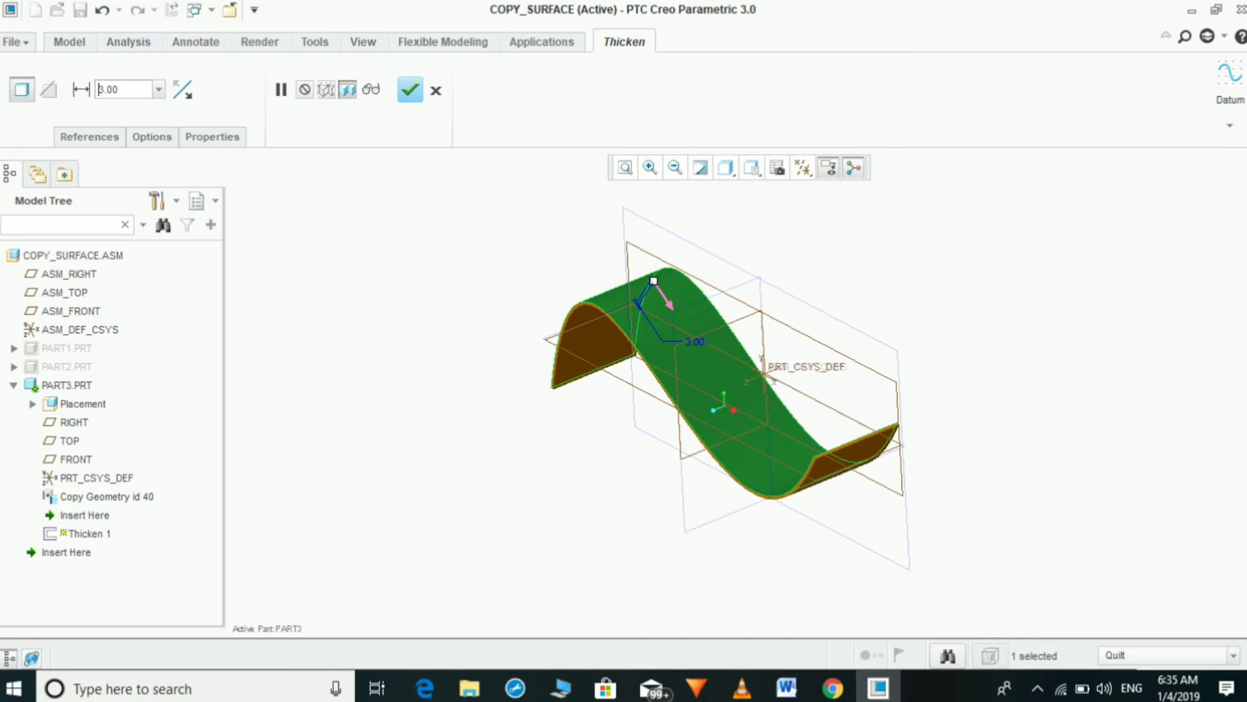
{"action": "left_click", "coordinate": [410, 90]}
Clear the selection, regenerate PART3 and save the COPY_SURFACE assembly
{"action": "left_click", "coordinate": [428, 259]}
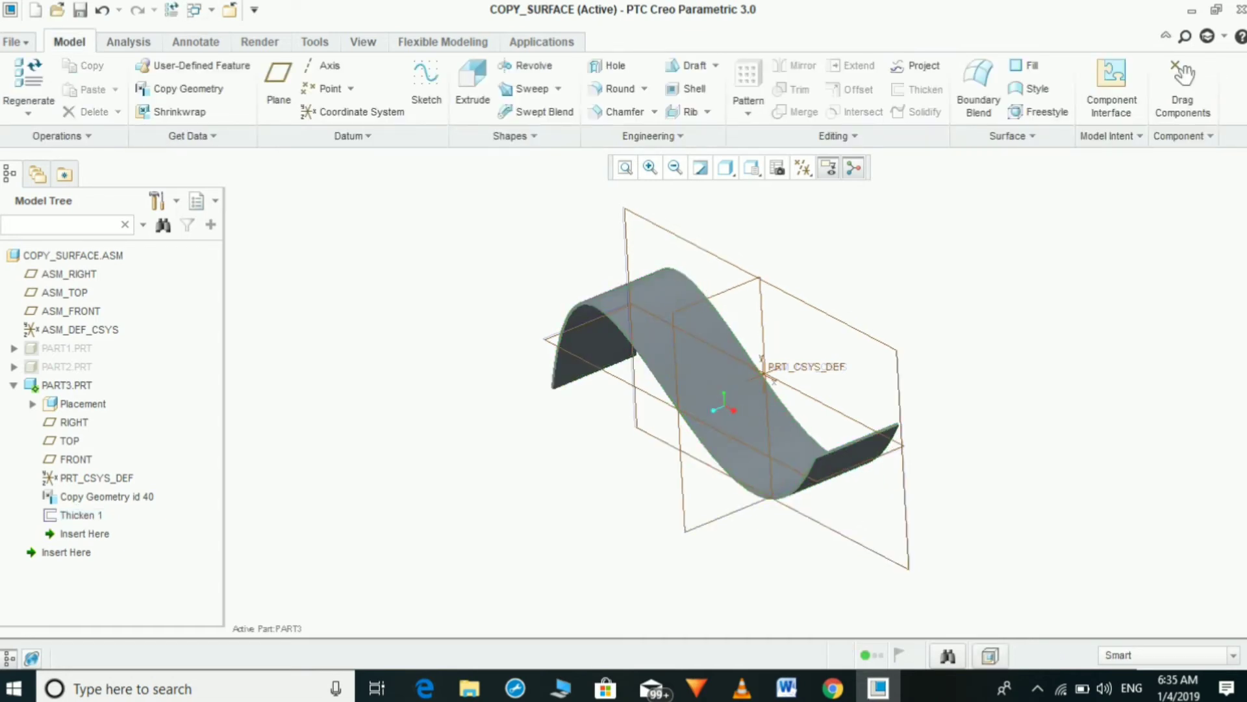
{"action": "key", "text": "ctrl+g"}
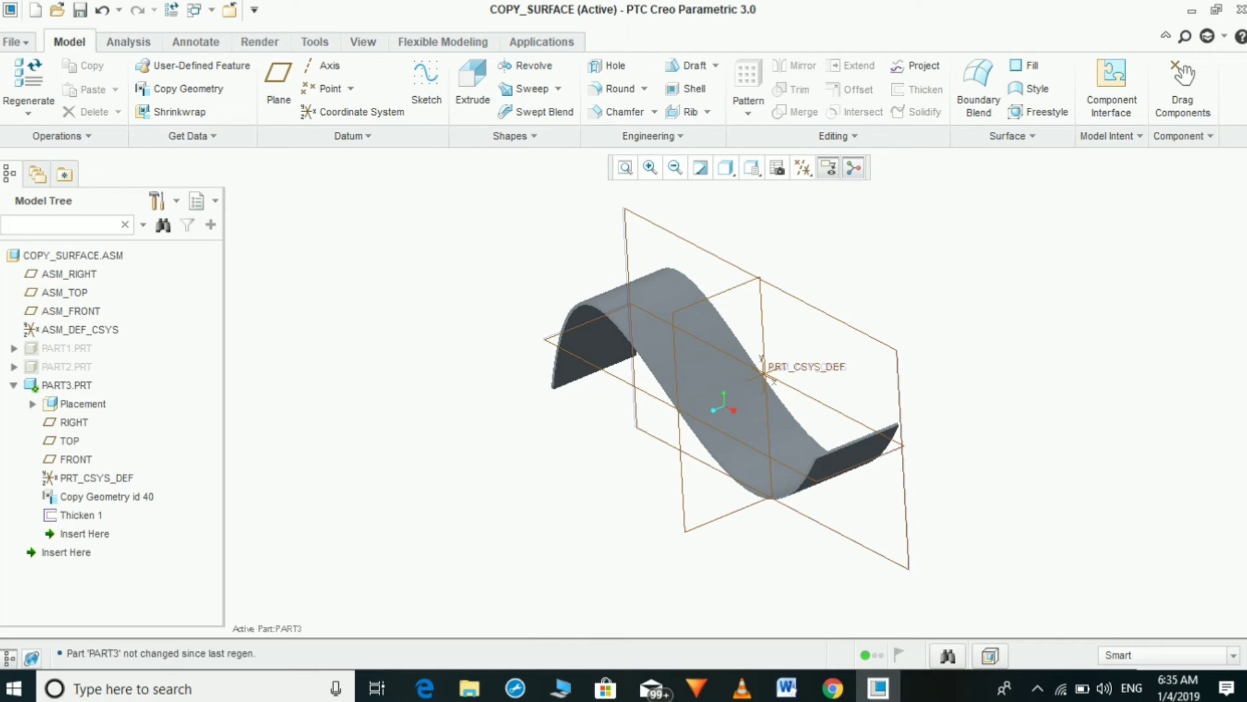
{"action": "key", "text": "ctrl+s"}
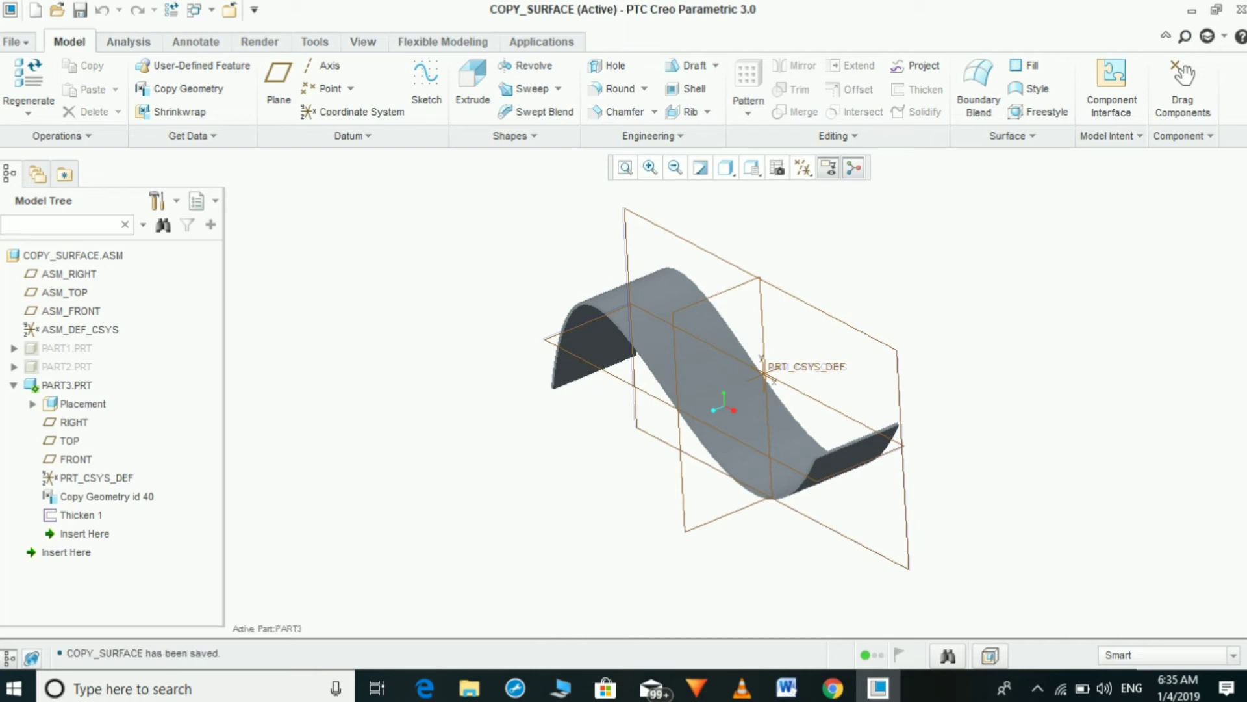